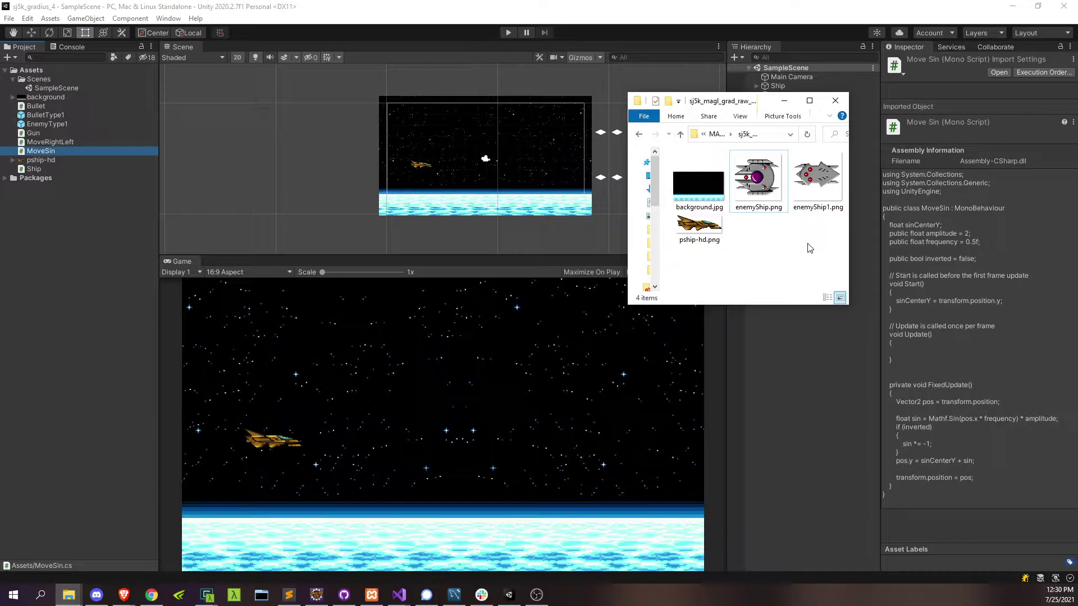
Drag enemyShip.png and enemyShip1.png from File Explorer into Unity's Assets folder
click(758, 177)
click(823, 181)
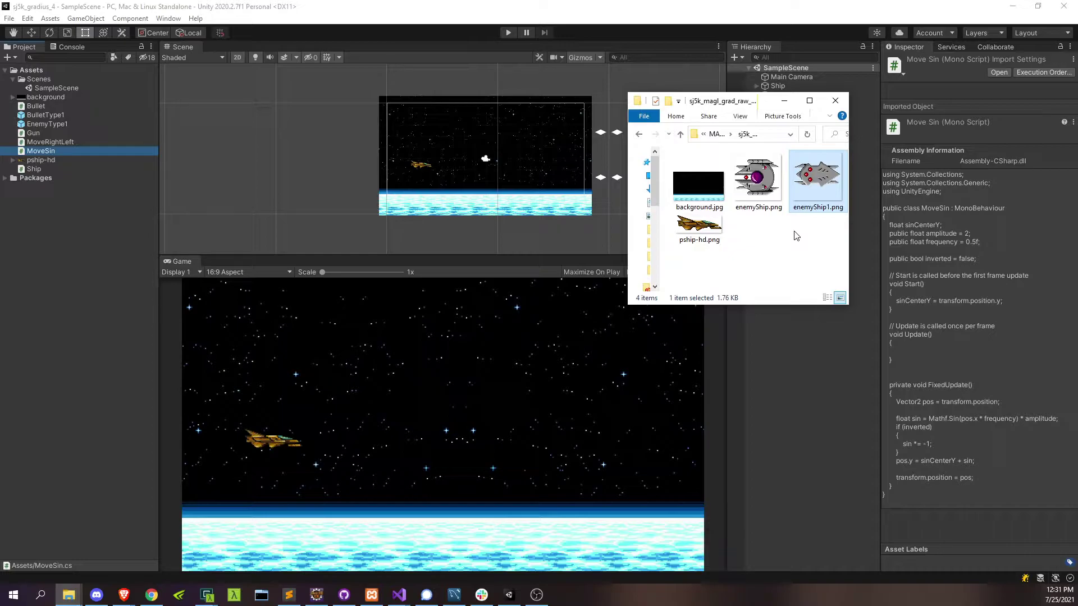
drag(822, 234, 761, 173)
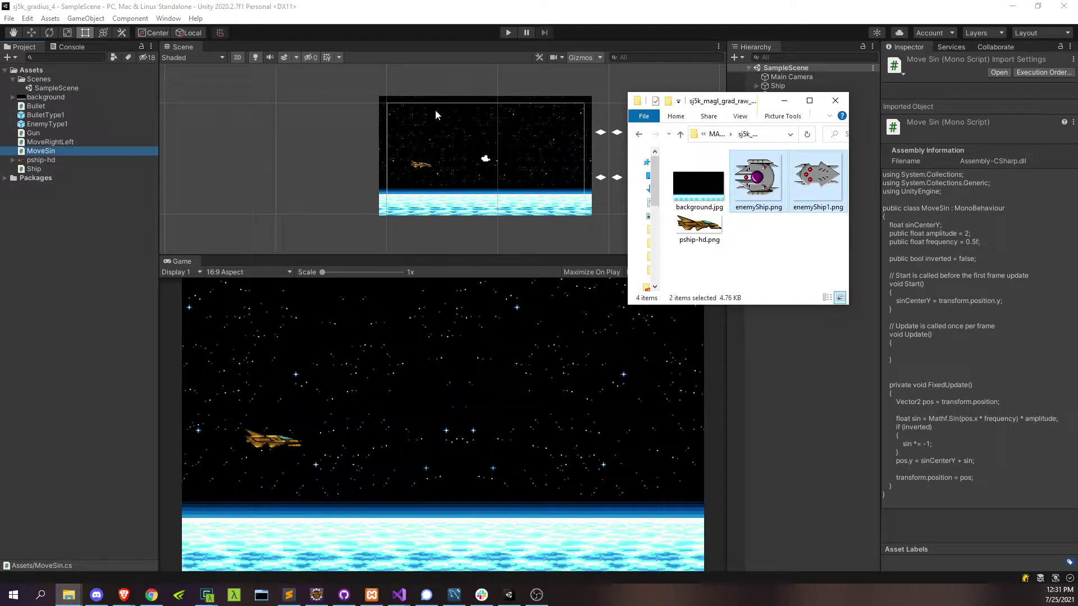
drag(435, 115, 35, 71)
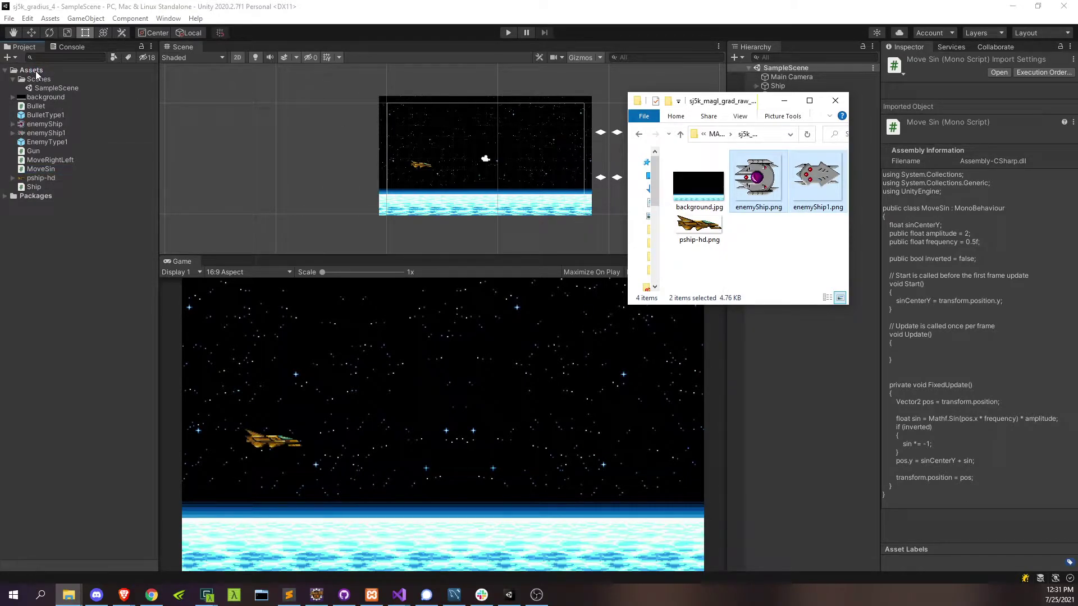
Open the EnemyType1 prefab for editing in Prefab Mode
click(36, 71)
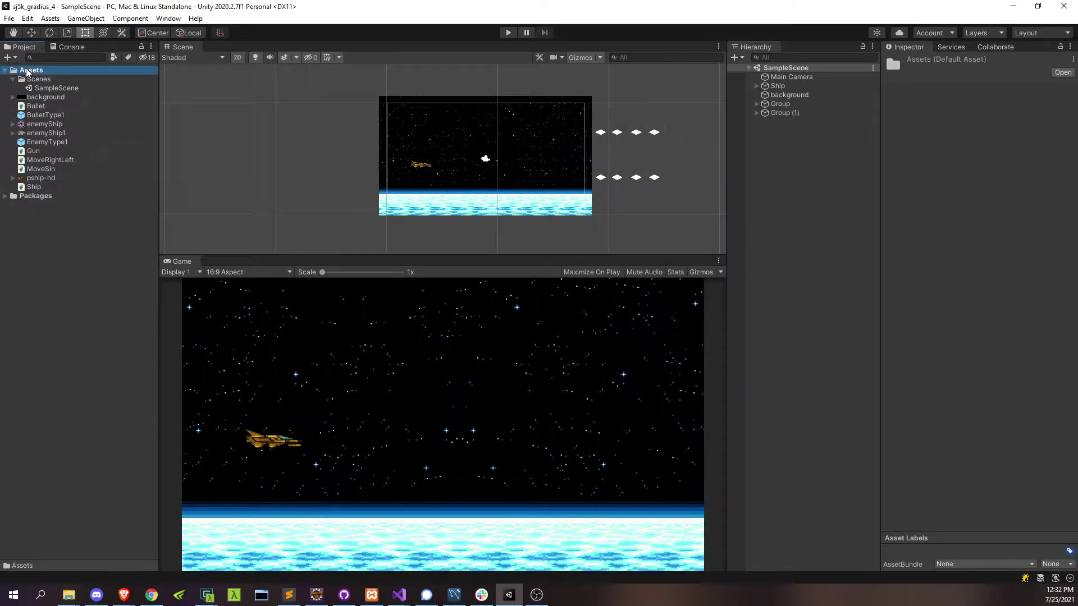
click(45, 137)
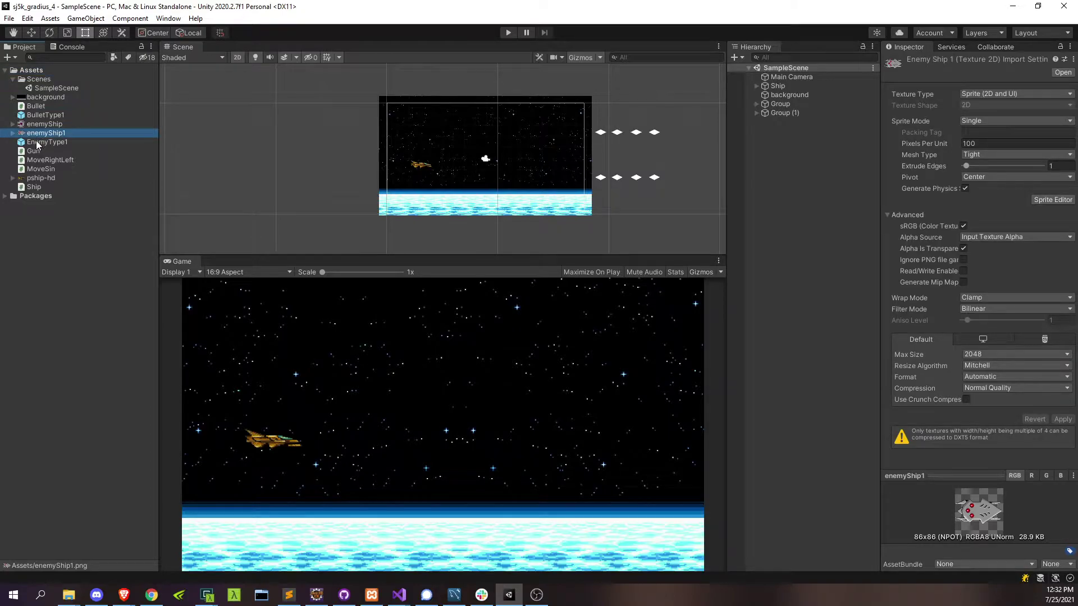
click(37, 143)
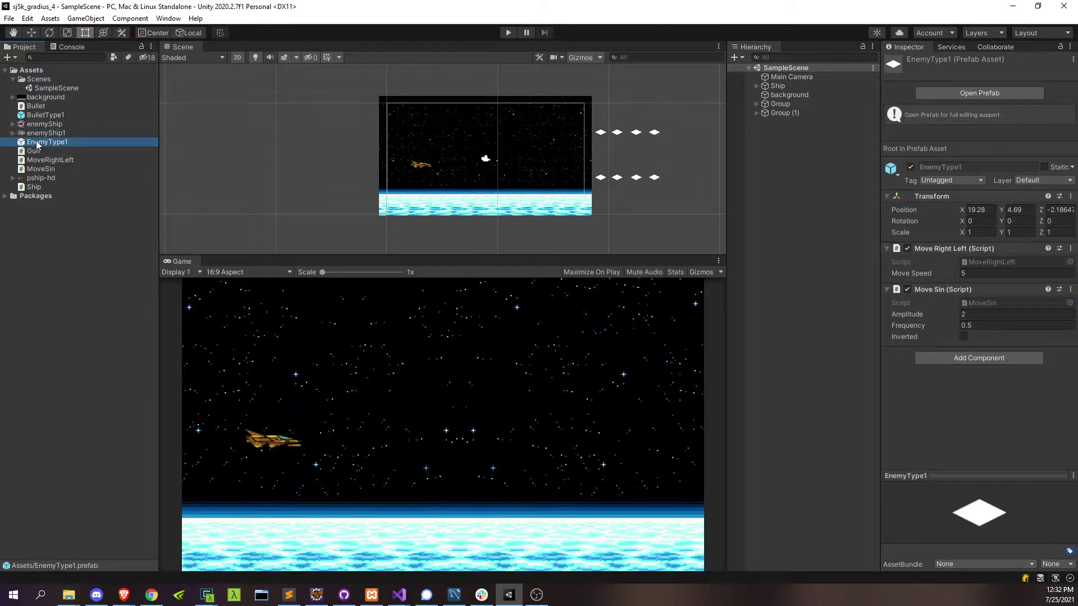
double_click(37, 144)
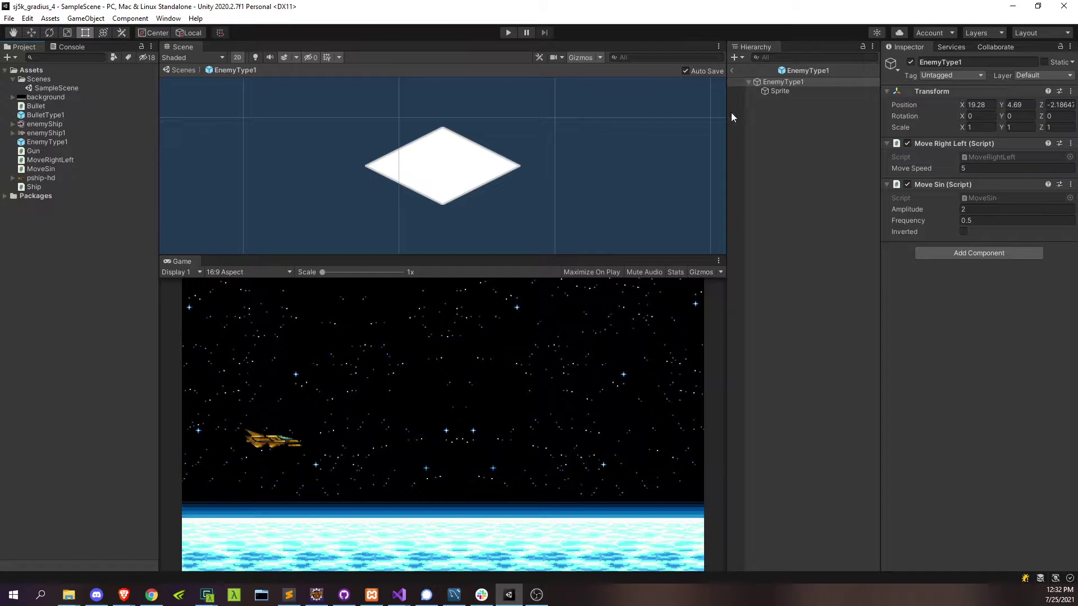
Set the prefab's Sprite child to use the enemyShip1 sprite
click(780, 91)
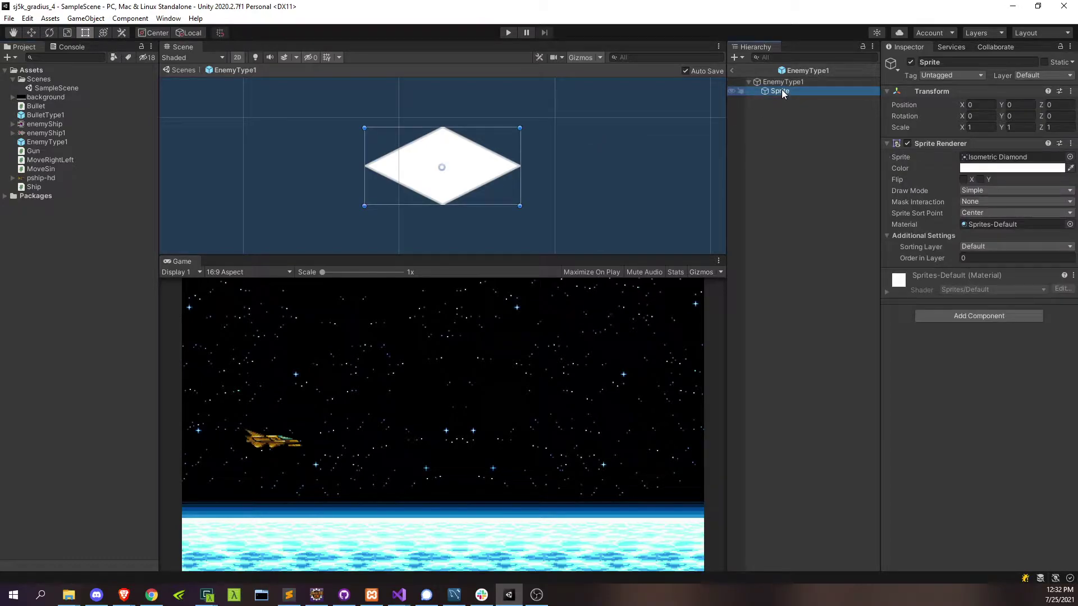
click(1070, 157)
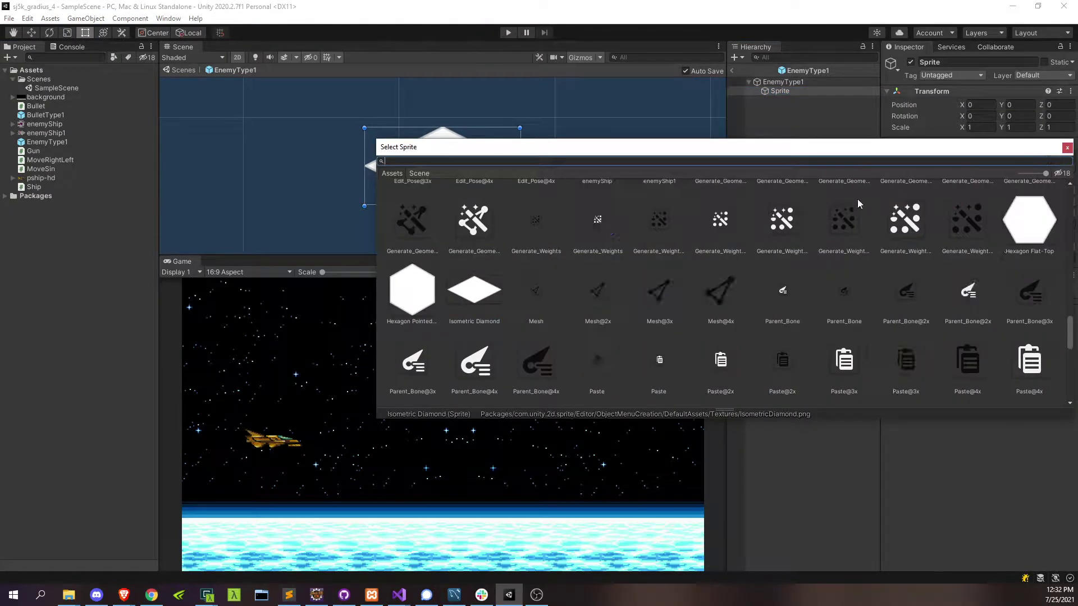
text(enemy)
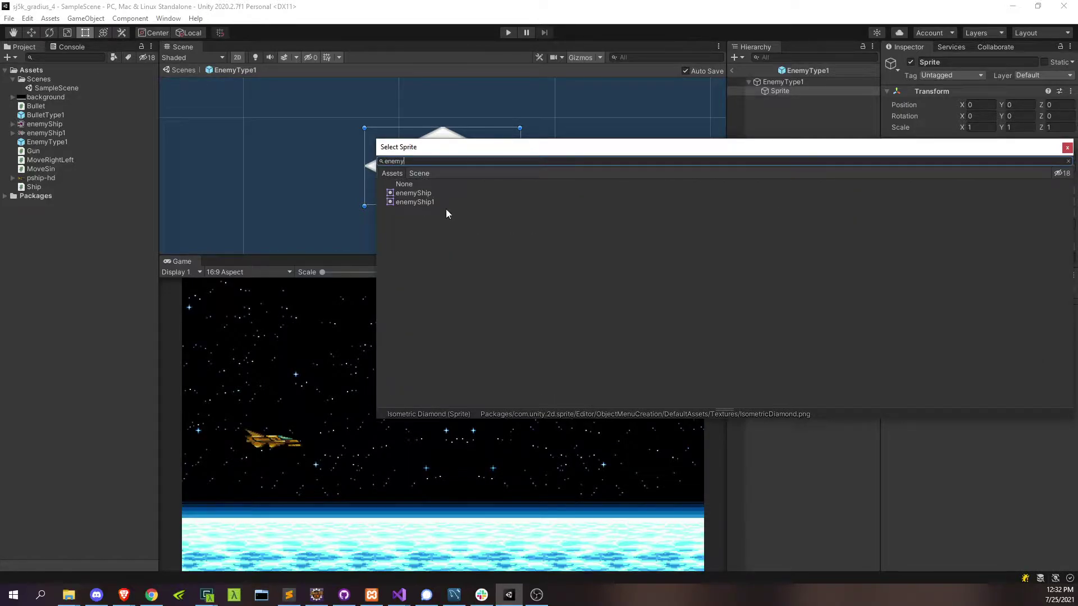
double_click(427, 202)
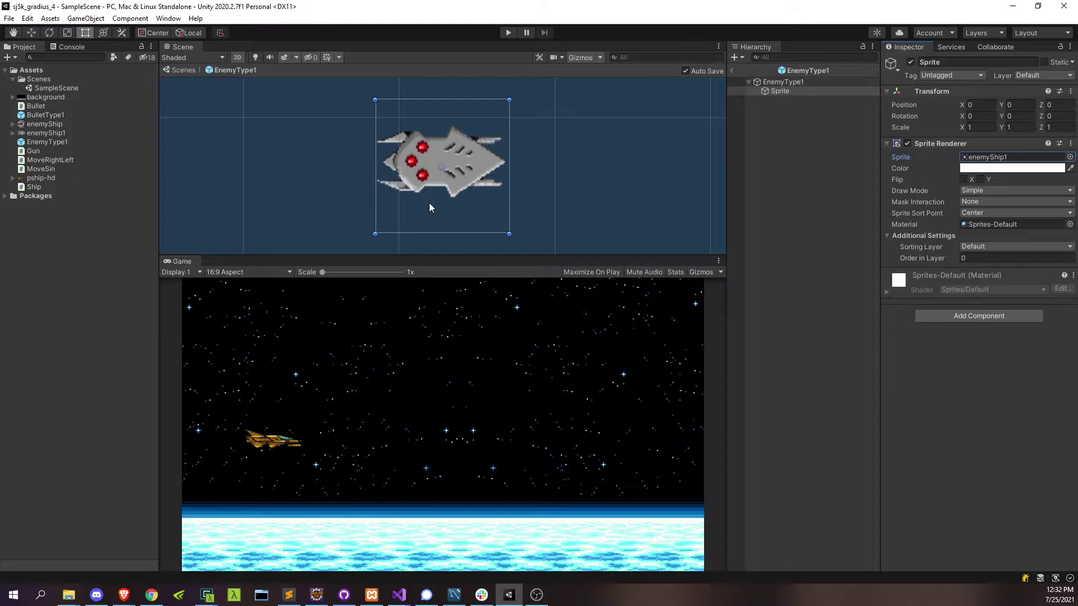
Return to SampleScene and play-test the game to see the grey enemy ships
click(732, 71)
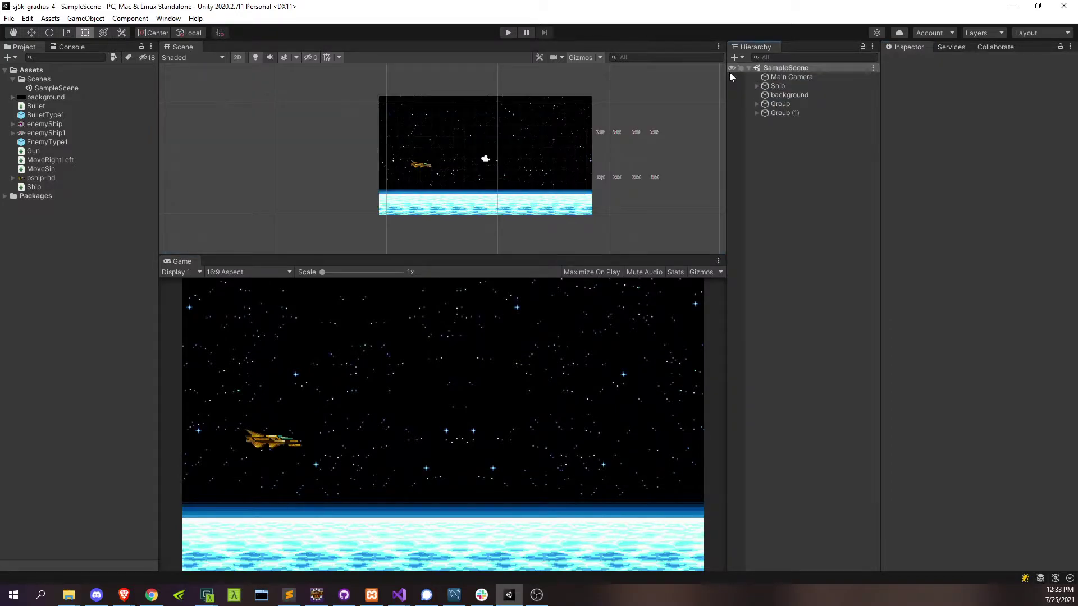
click(507, 33)
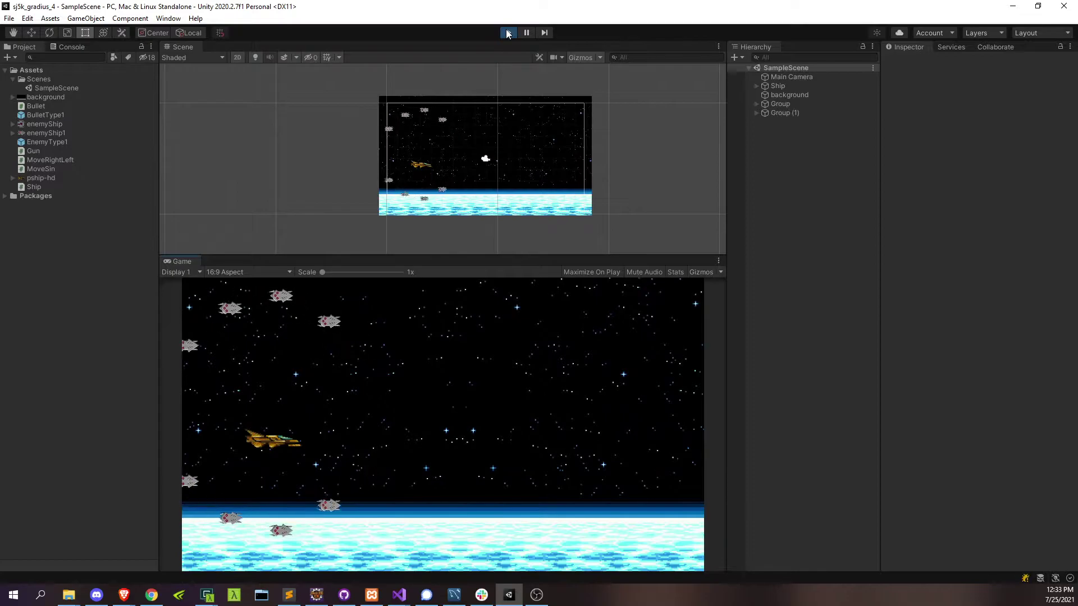
click(508, 32)
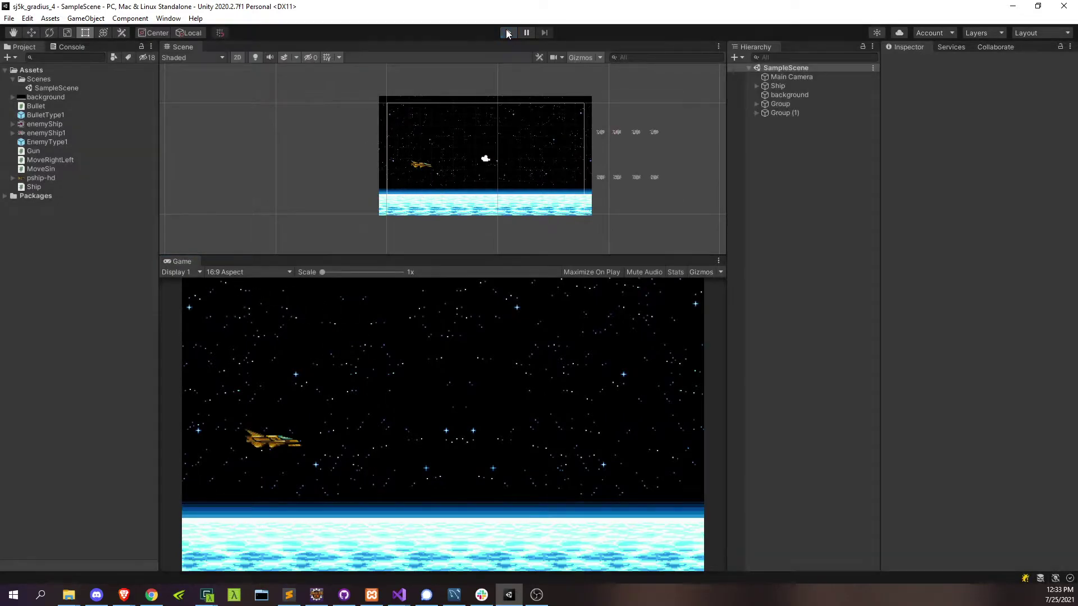
Browse the enemyShip and enemyShip1 images in Assets down to the EnemyType1 prefab
click(39, 127)
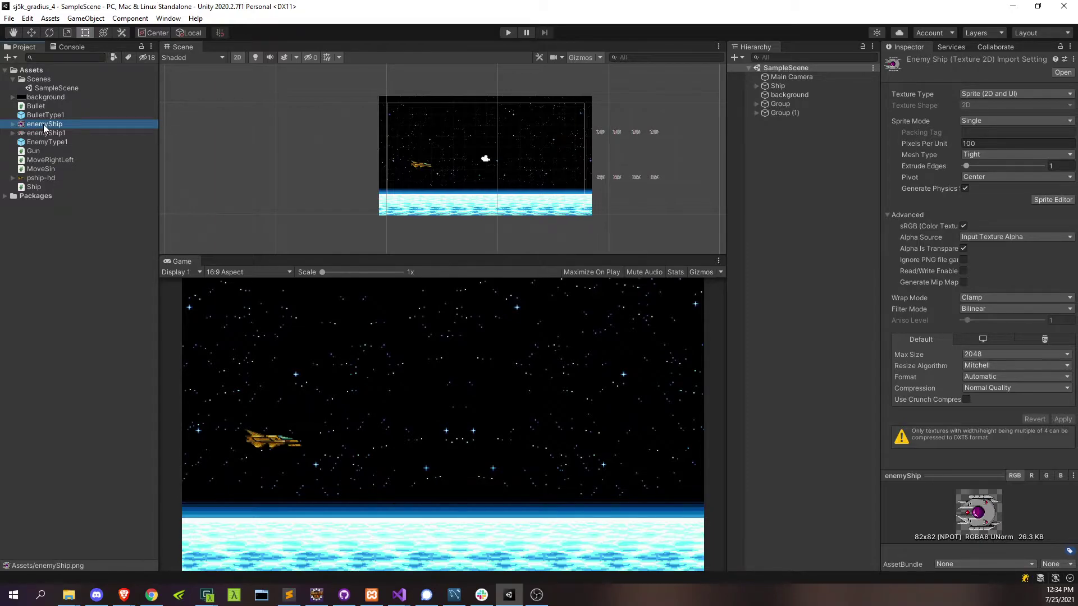
key(Down)
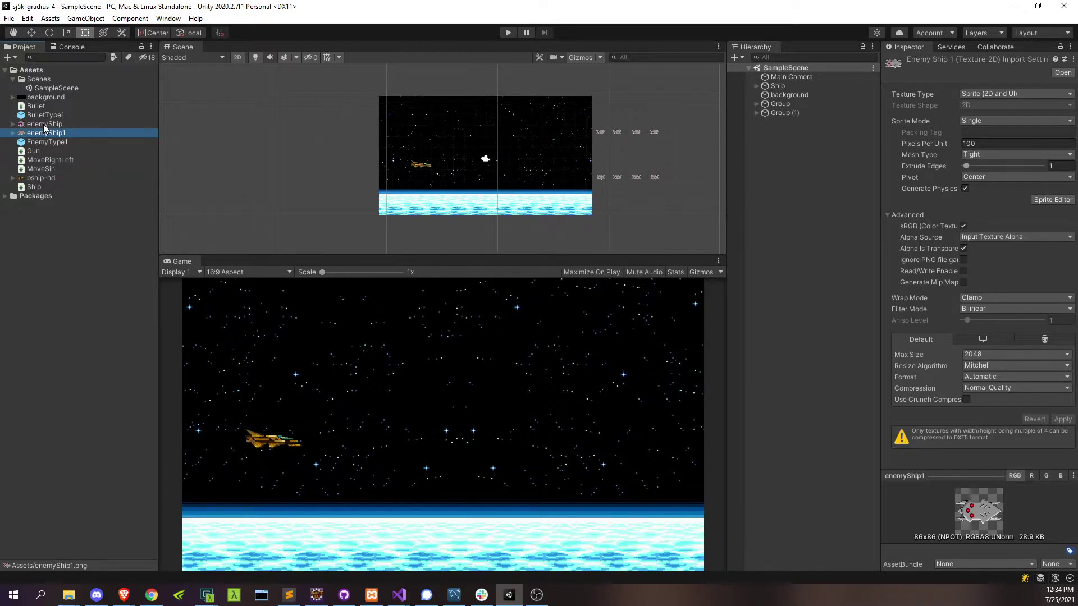
key(Down)
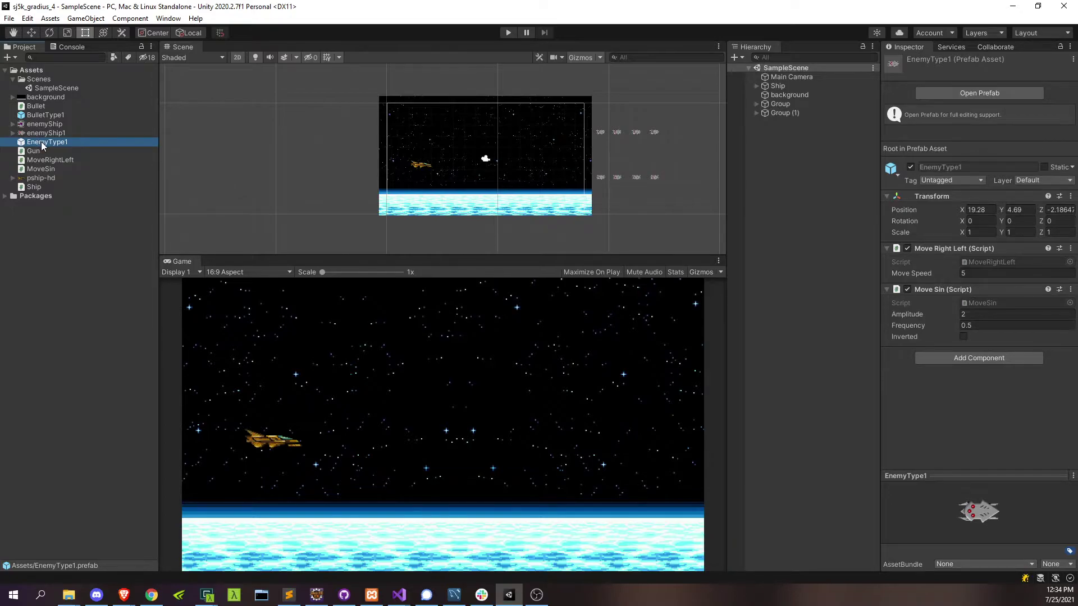
Open EnemyType1 and add a Rigidbody 2D component found by searching 'rigi'
double_click(42, 142)
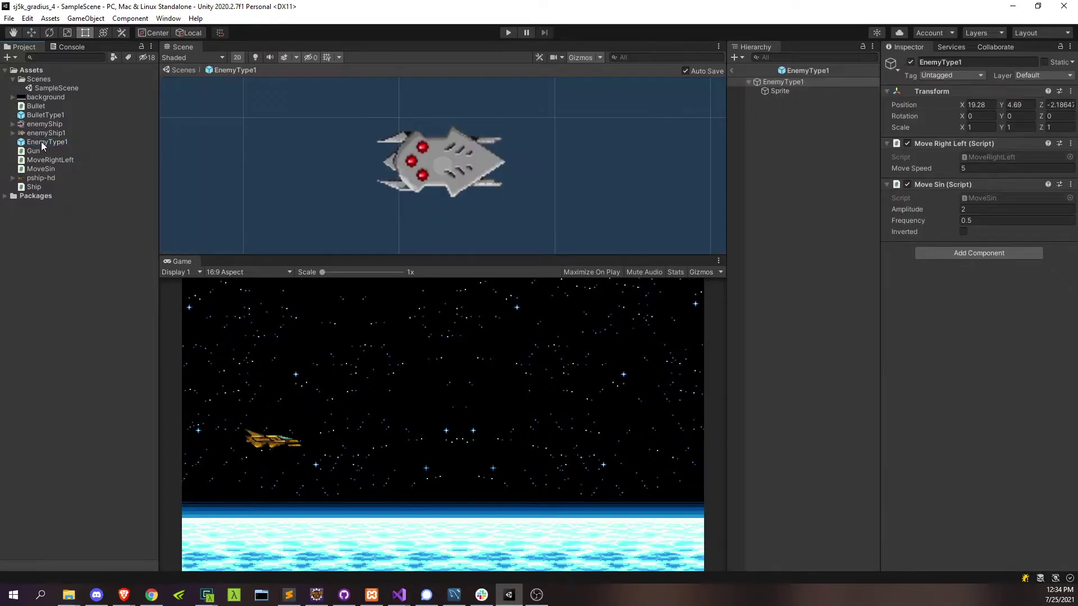
click(988, 254)
text(rigi)
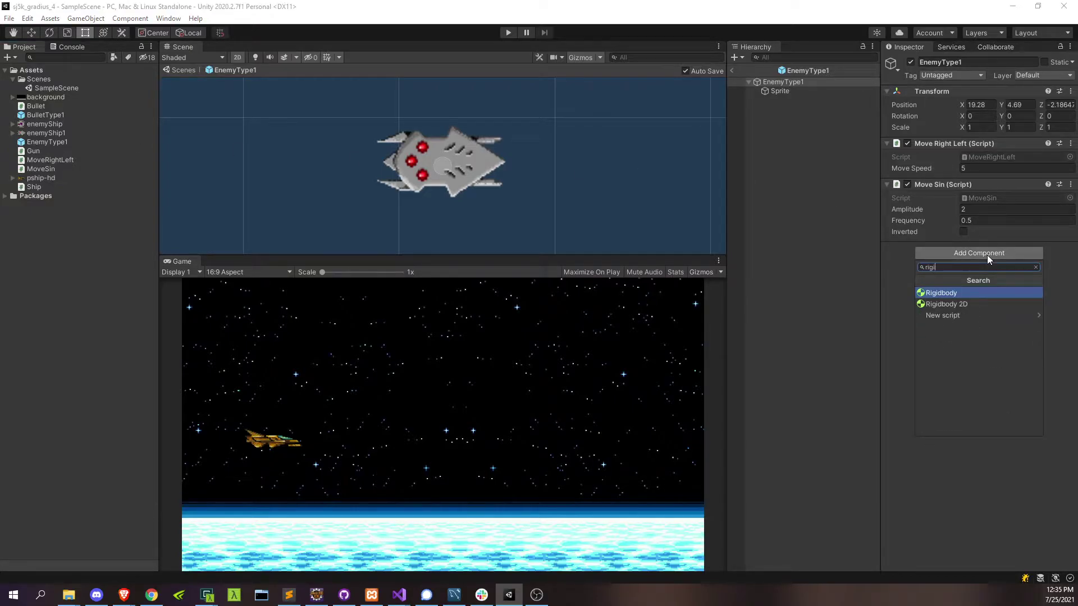
key(Down)
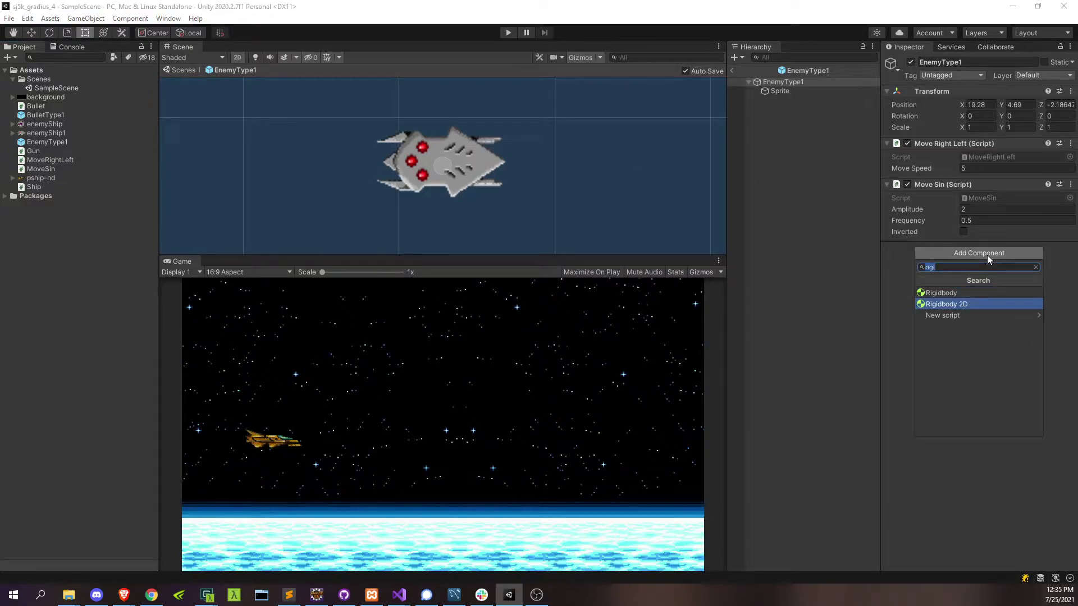
key(Up)
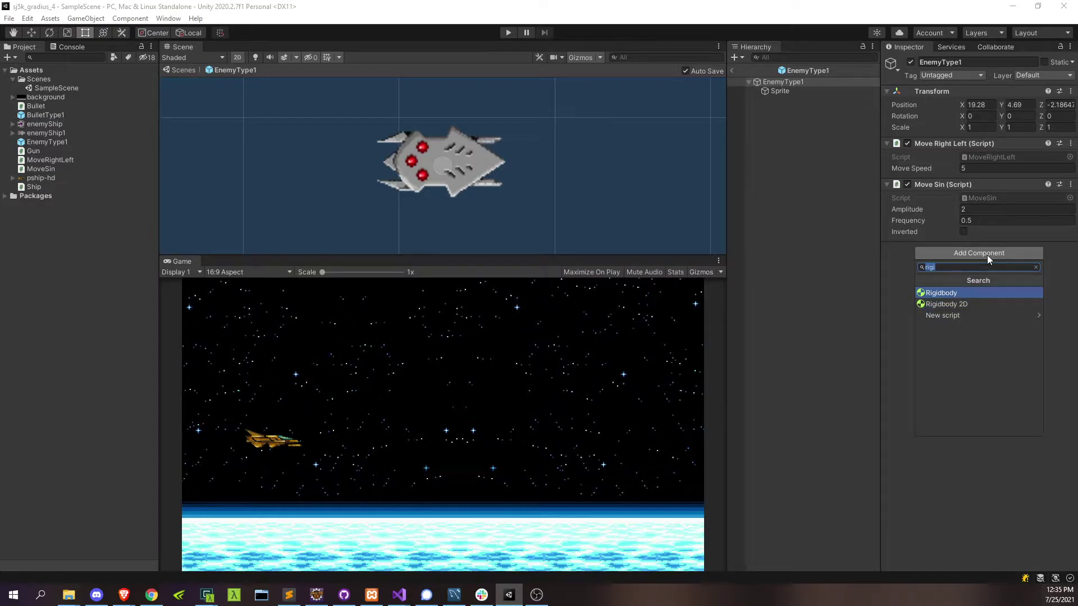
key(Down)
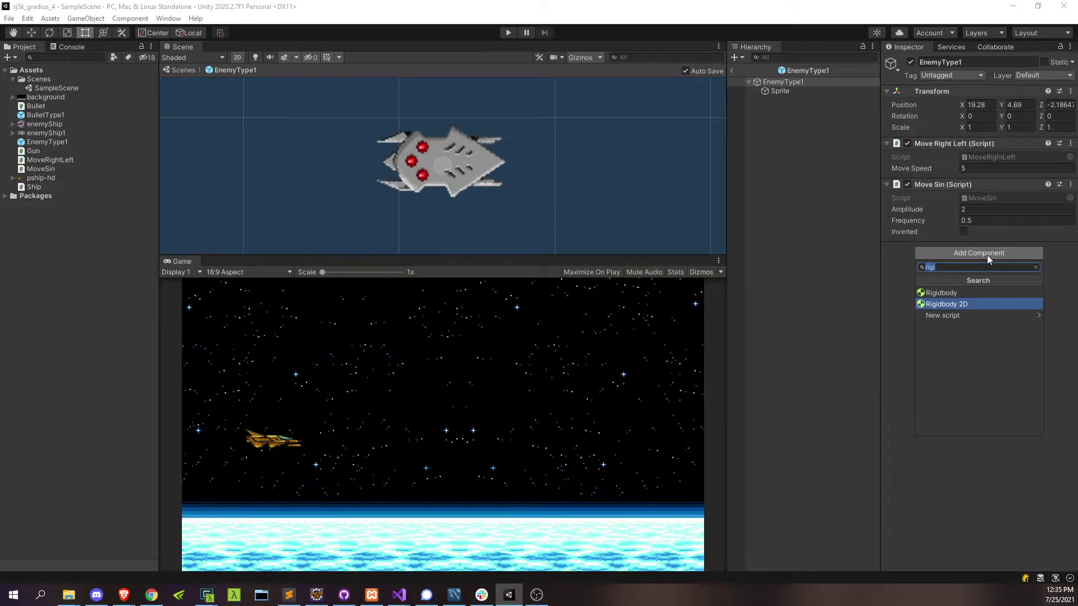
key(Return)
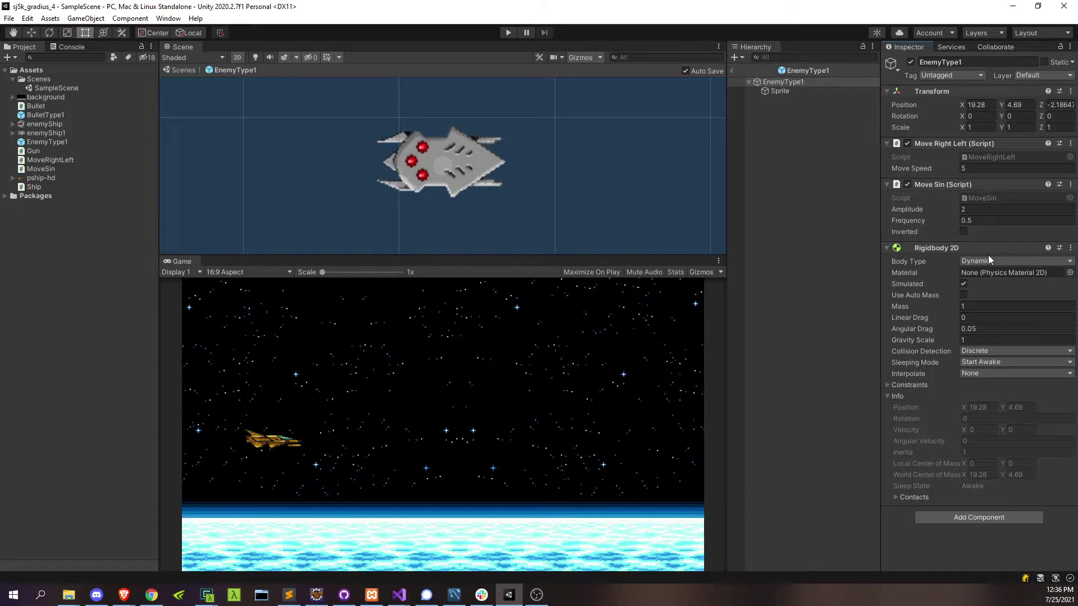
Set the Rigidbody 2D Body Type to Kinematic and Collision Detection to Continuous
click(1002, 260)
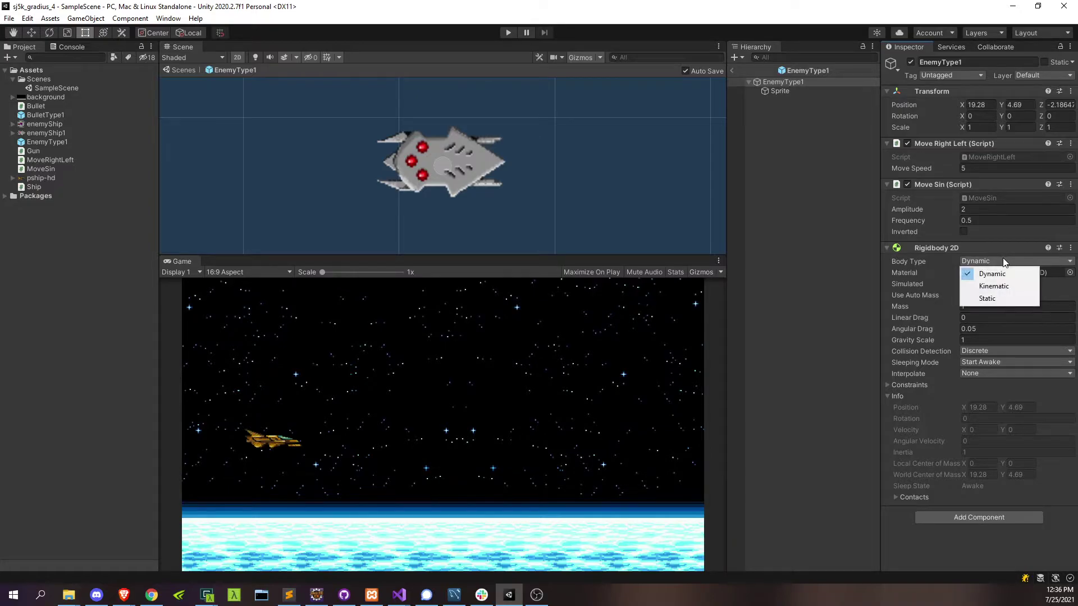
click(999, 288)
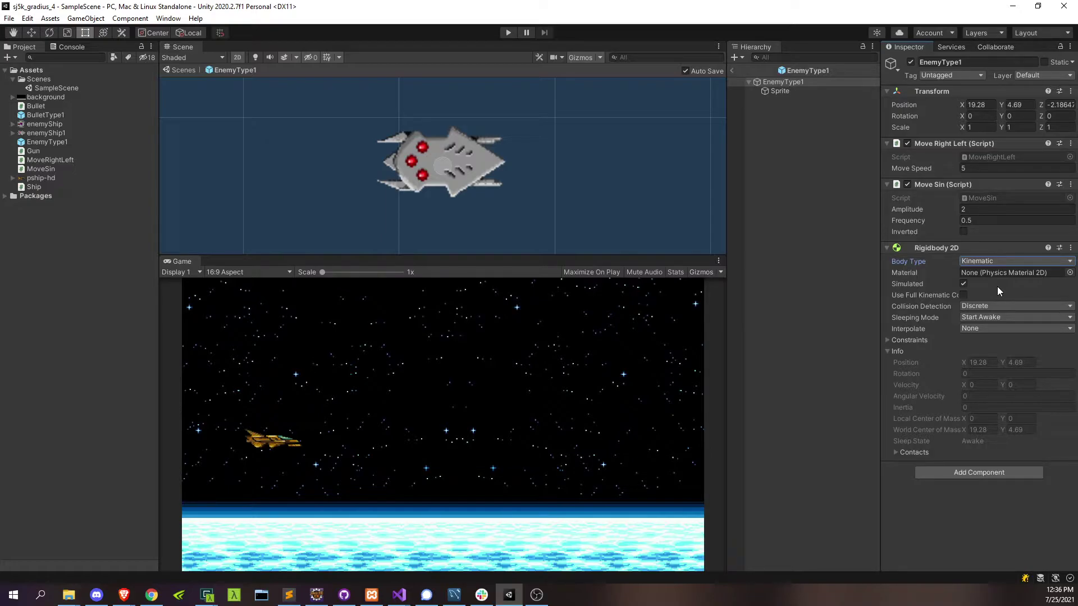
key(q)
click(997, 306)
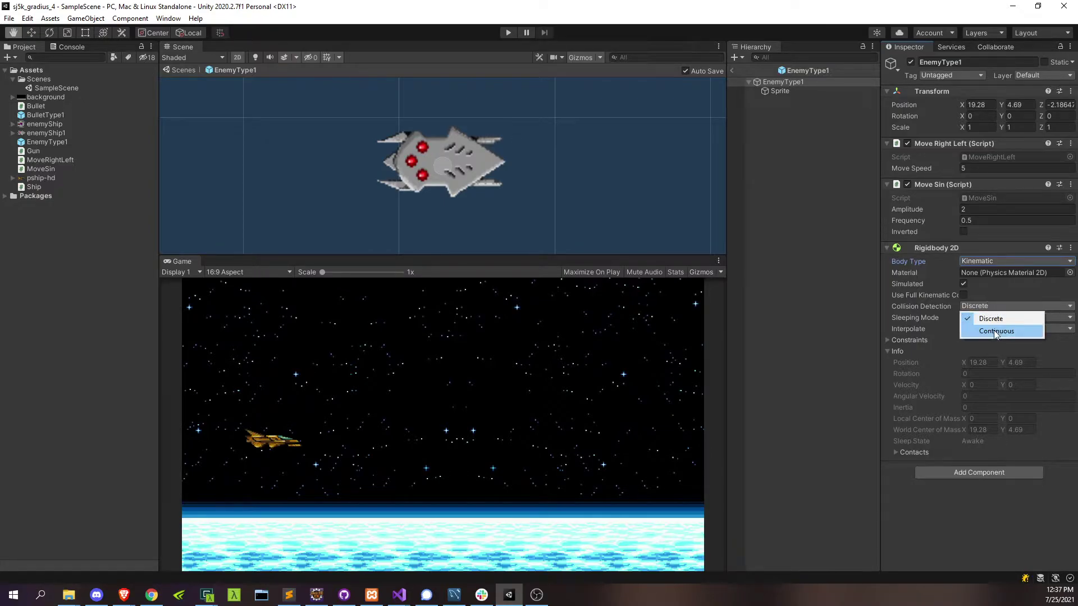
click(994, 331)
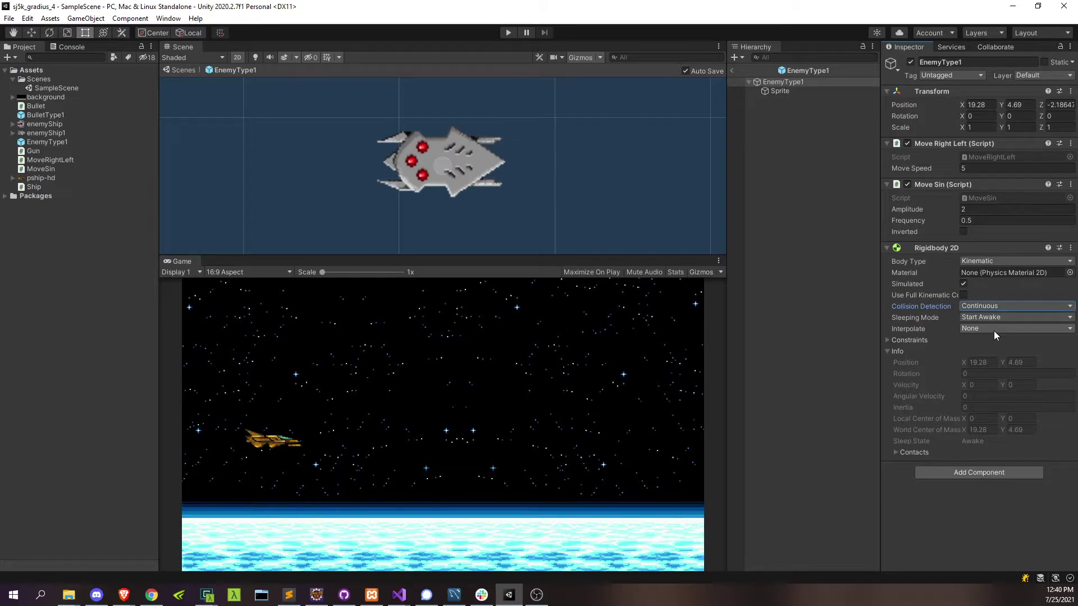
Add a Box Collider 2D to EnemyType1, sized 0.82 × 0.43 with Offset Y 0.03
click(957, 472)
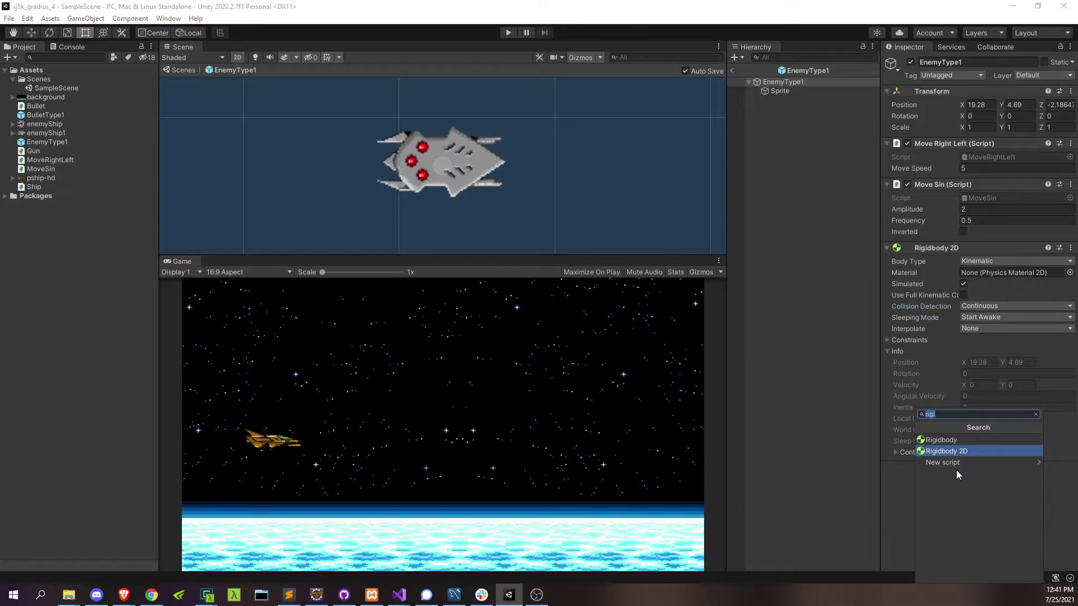
text(boxcoll)
click(954, 452)
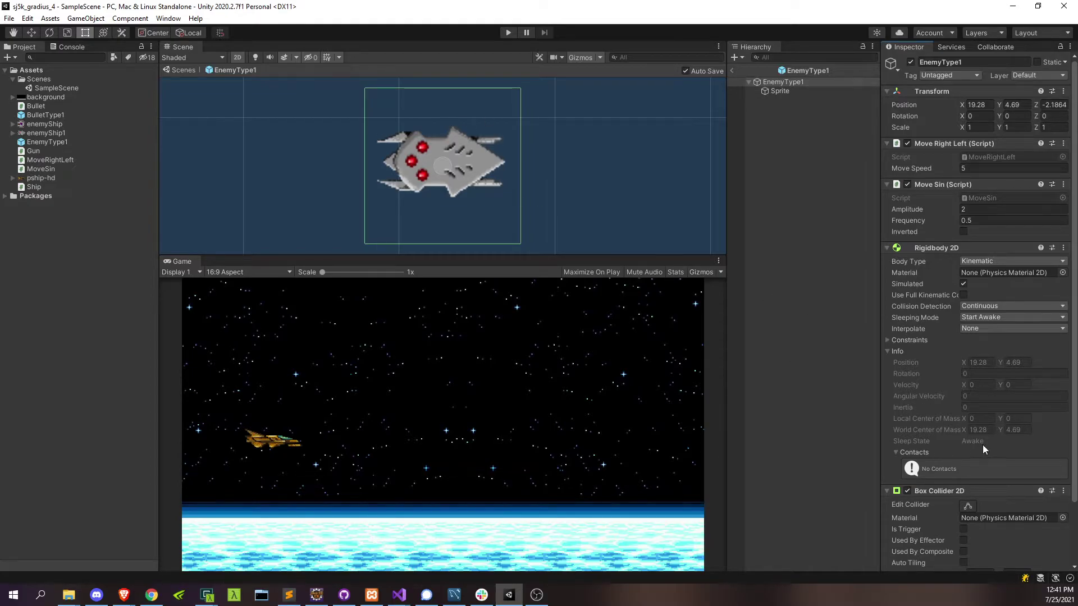
scroll(983, 445, down, 3)
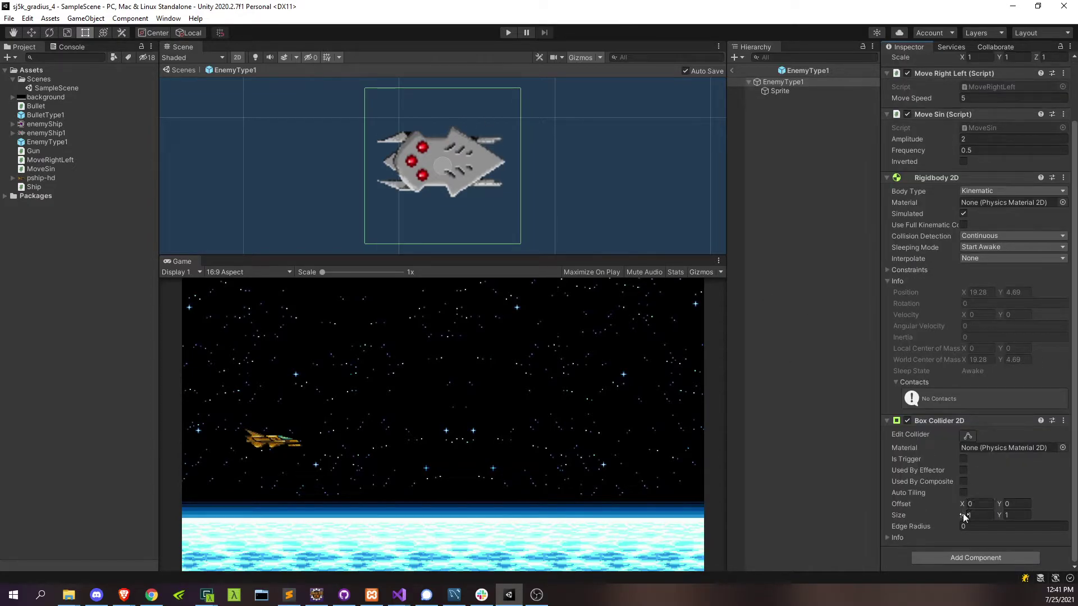
drag(963, 516, 986, 513)
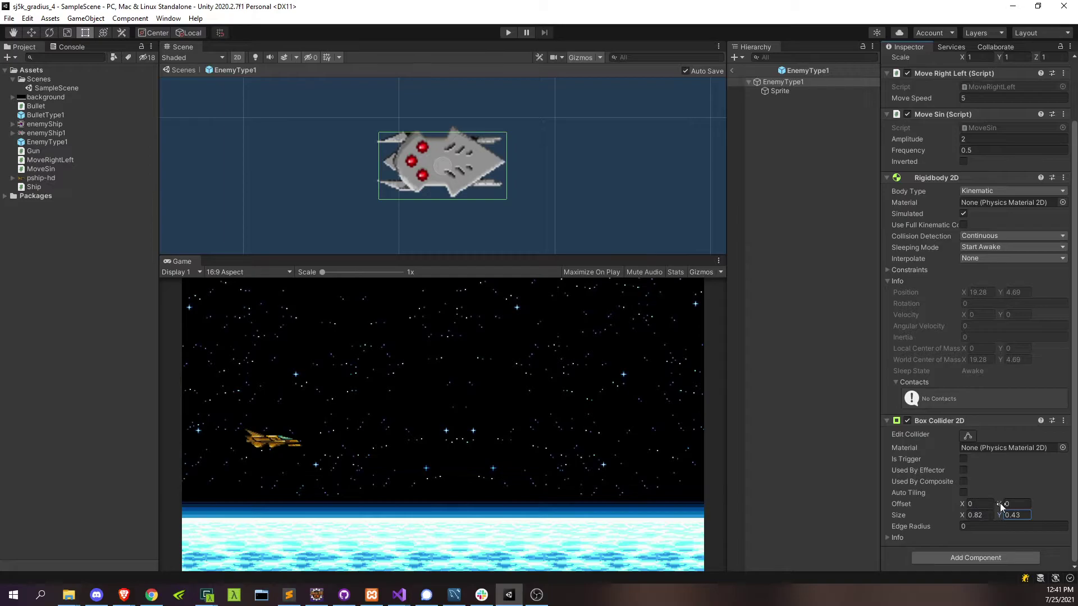
drag(999, 502, 998, 502)
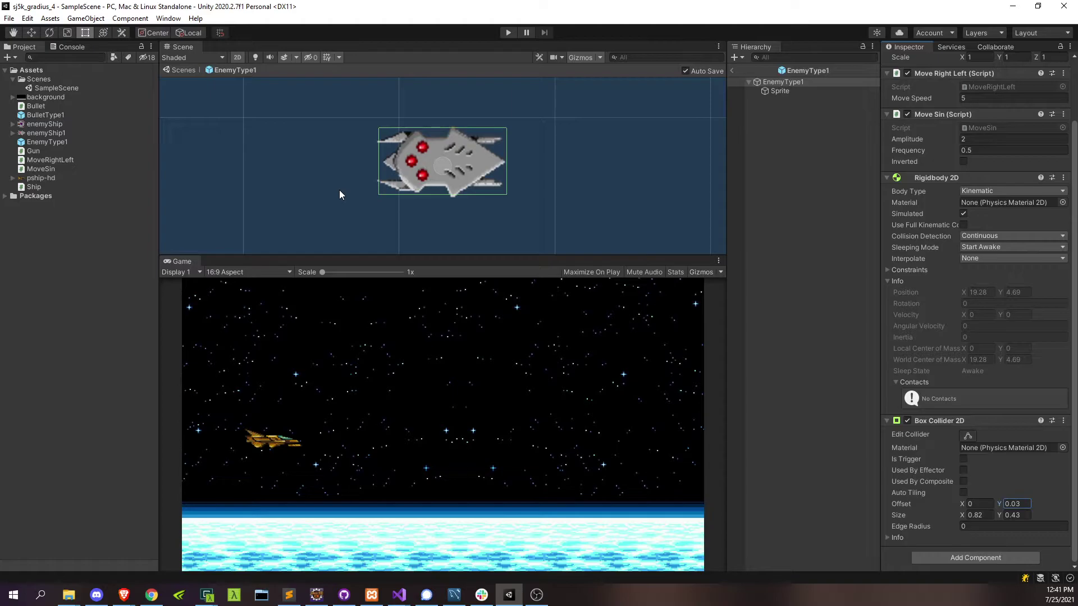
Give BulletType1 a Box Collider 2D sized 0.49 × 0.5 with Is Trigger ticked
double_click(51, 115)
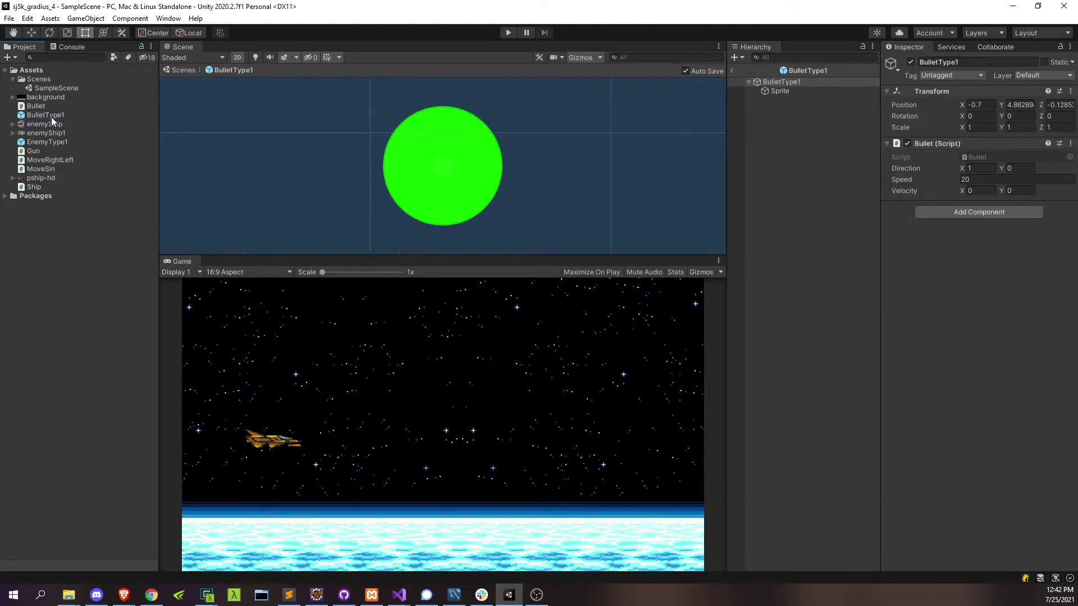
click(967, 211)
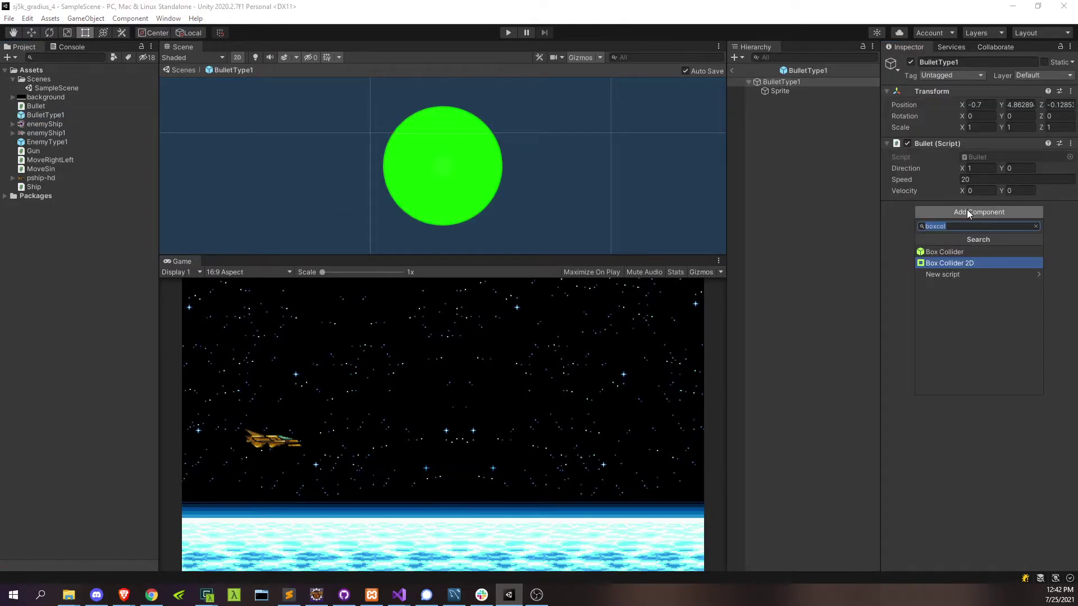
key(Return)
scroll(500, 171, down, 2)
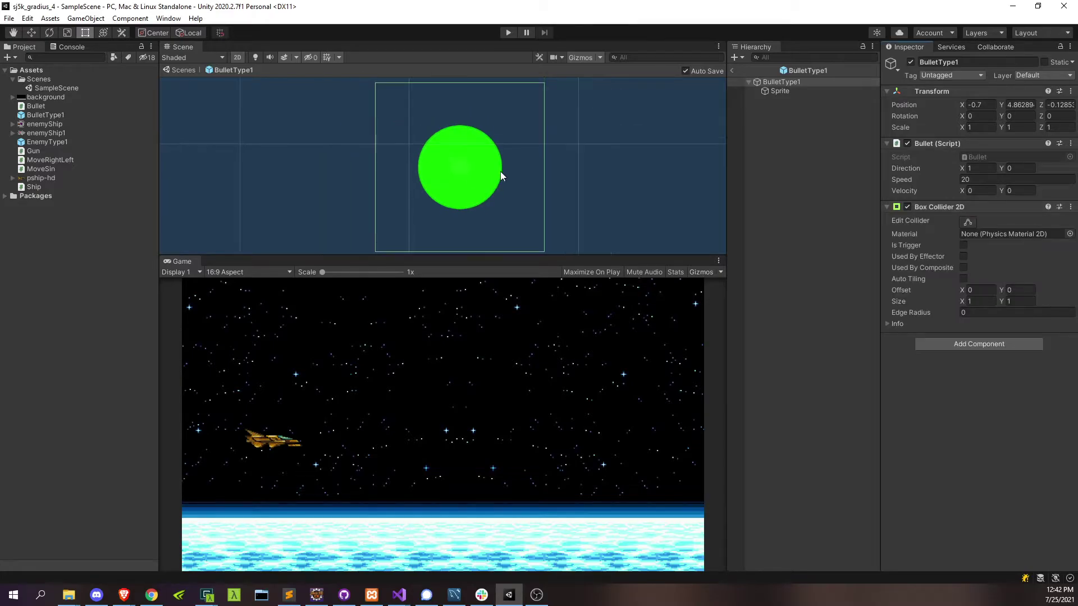
scroll(500, 171, down, 2)
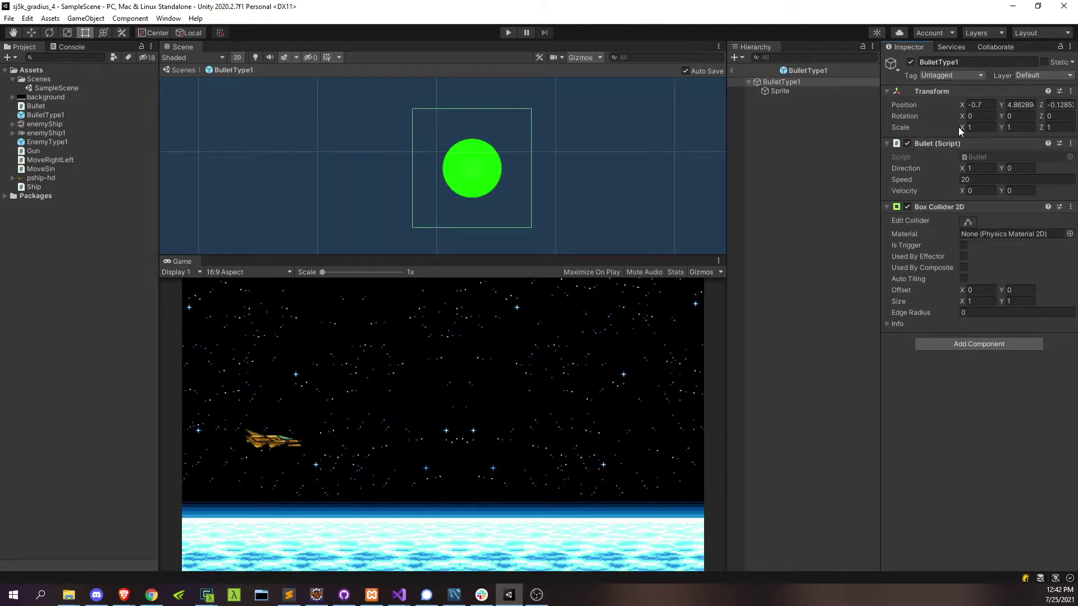
click(962, 303)
drag(963, 304, 988, 299)
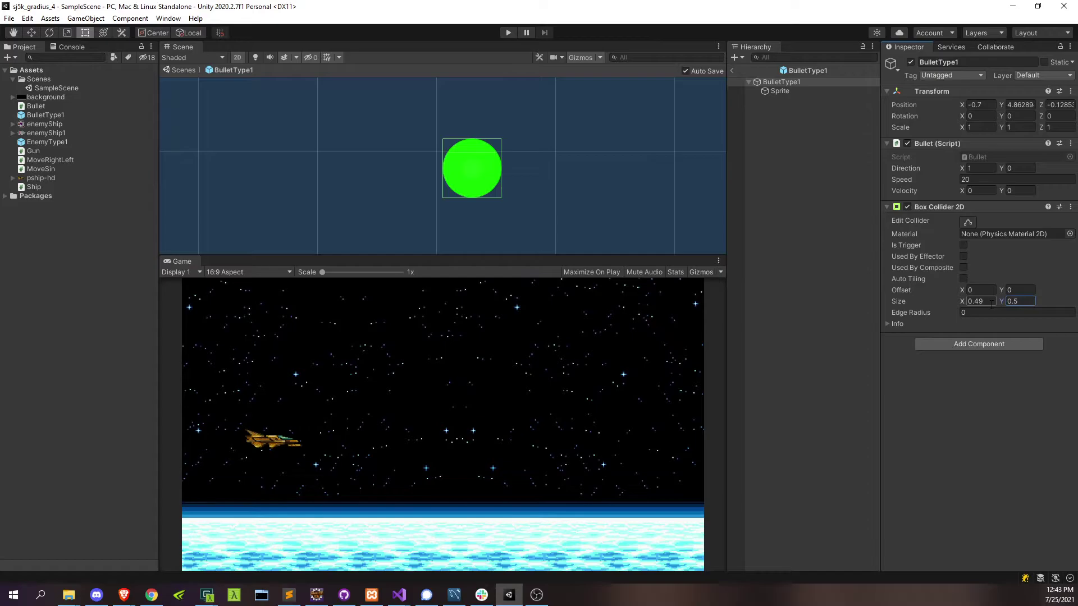
click(964, 247)
Create a new script named Destructable and attach it to EnemyType1
click(964, 246)
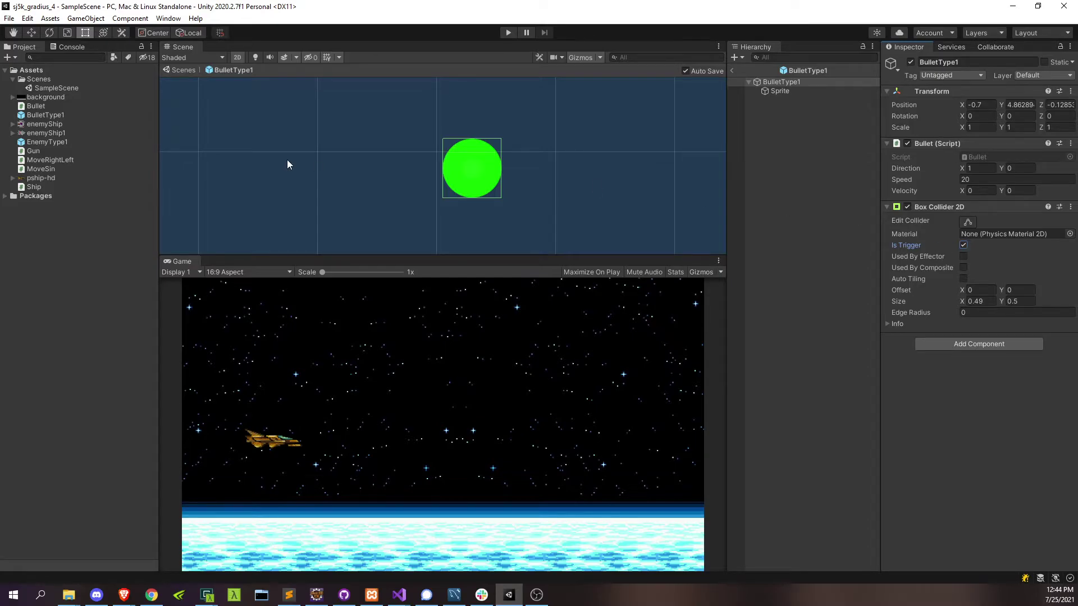
double_click(32, 142)
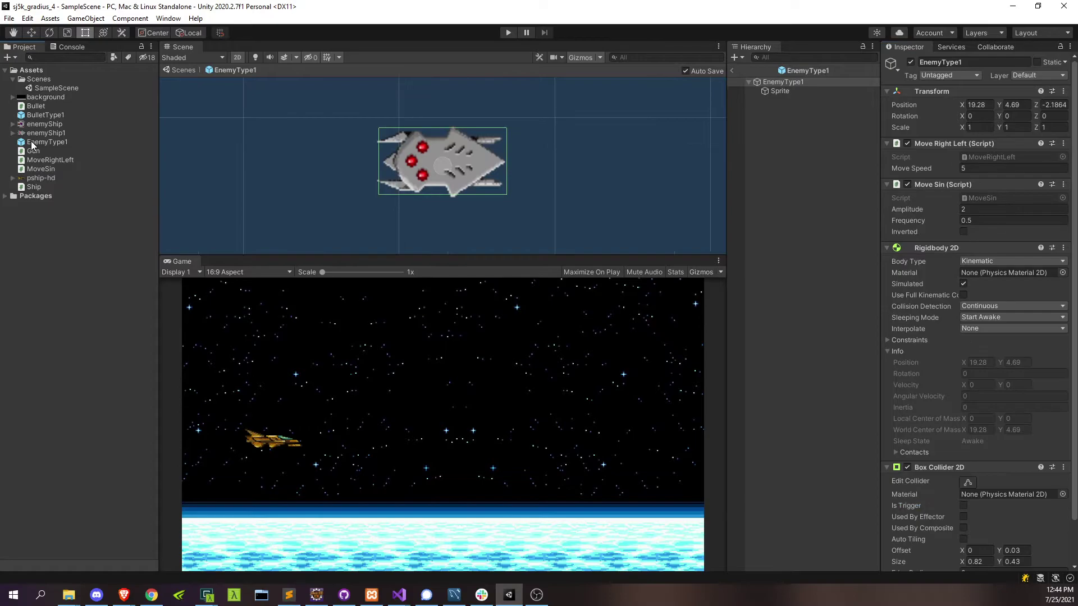
scroll(996, 228, down, 2)
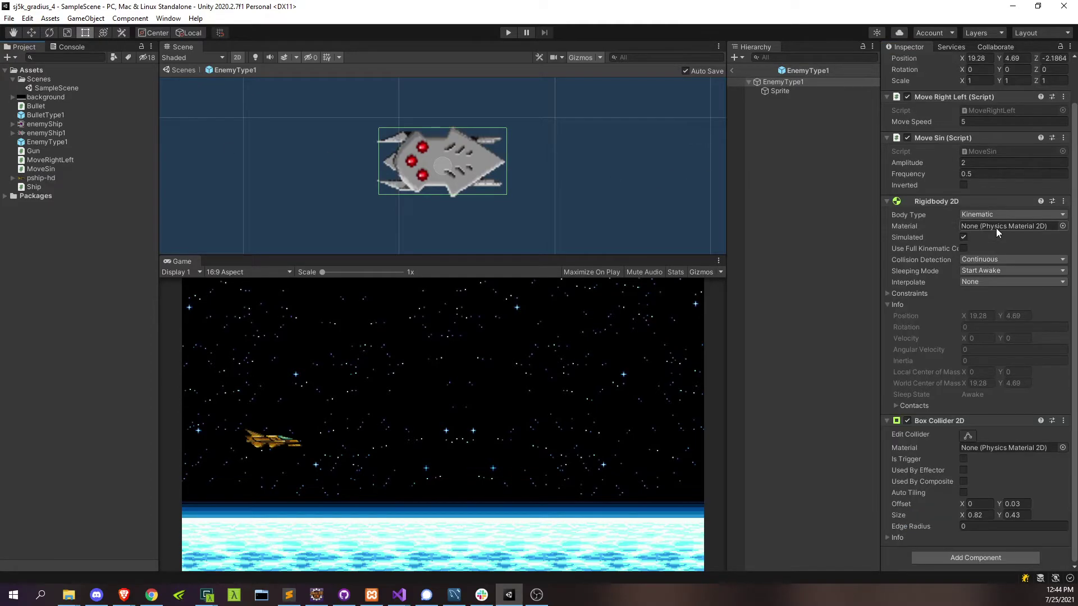
click(959, 555)
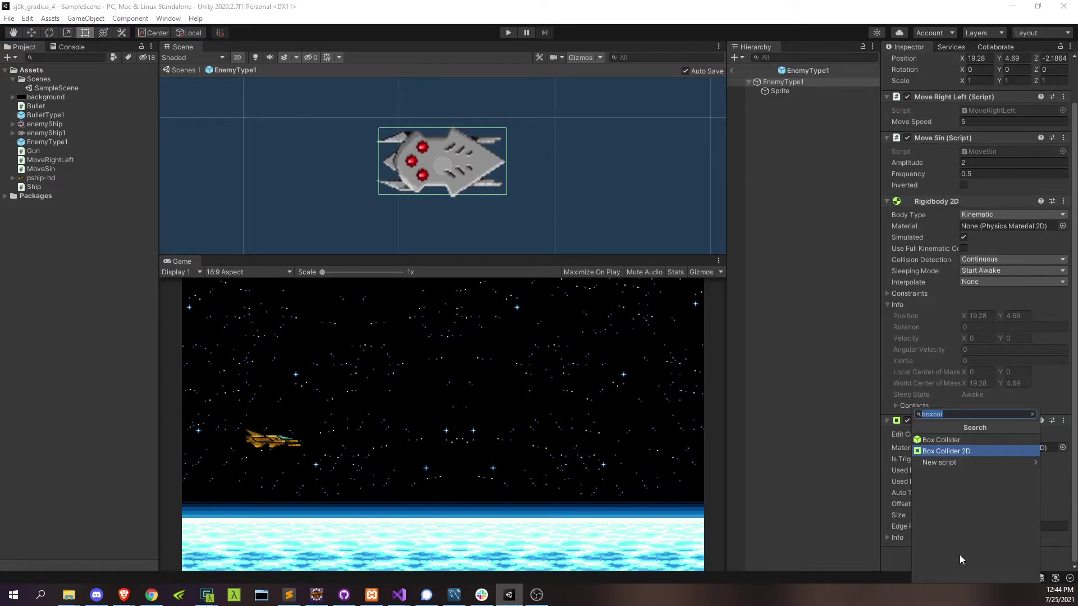
text(Des)
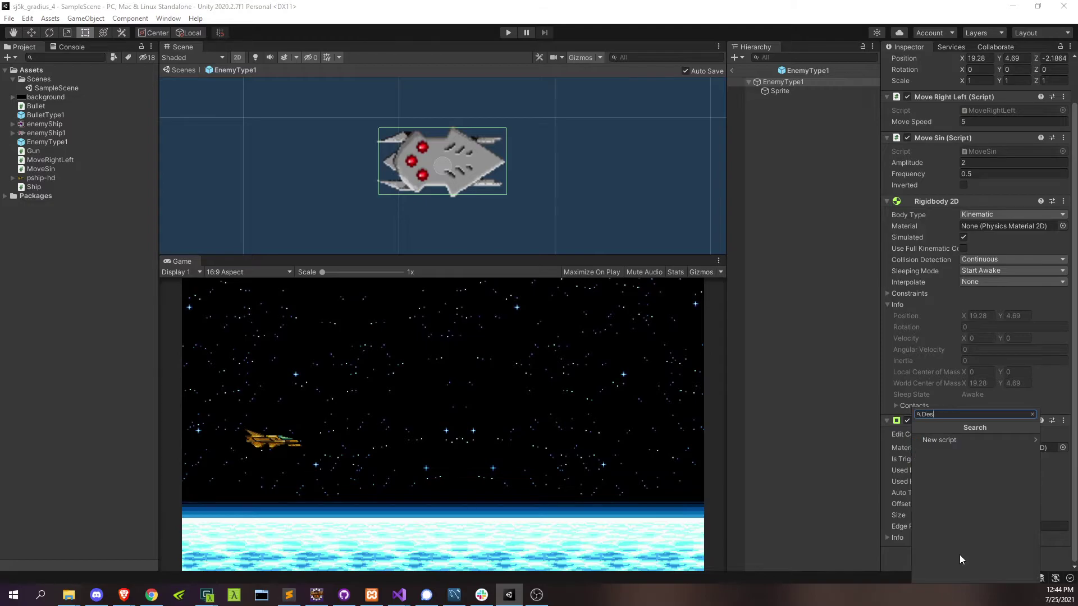
text(ctructable)
key(ctrl+a)
click(944, 442)
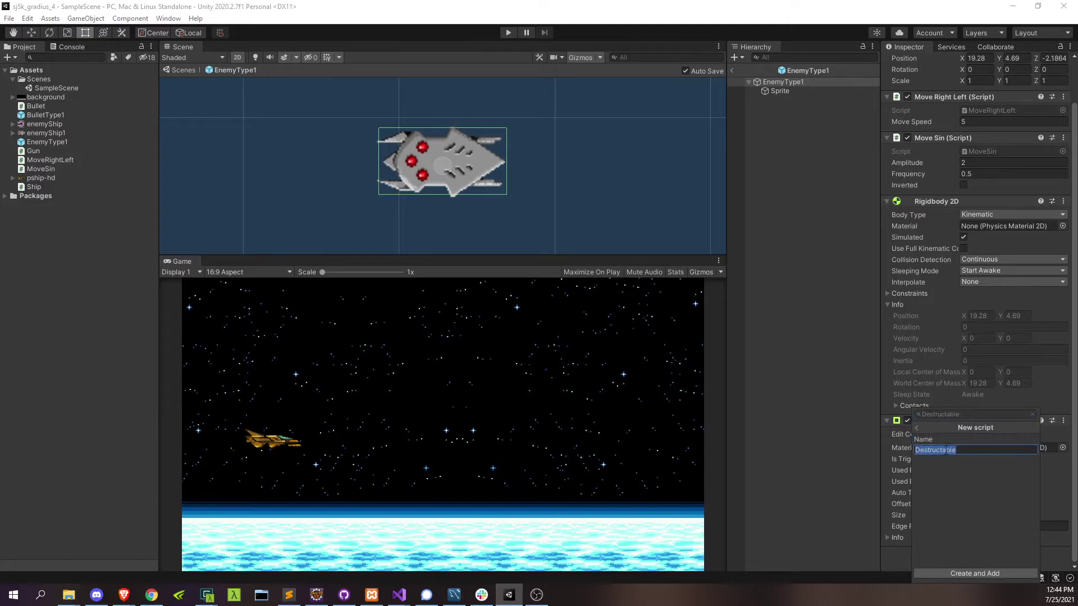
click(965, 571)
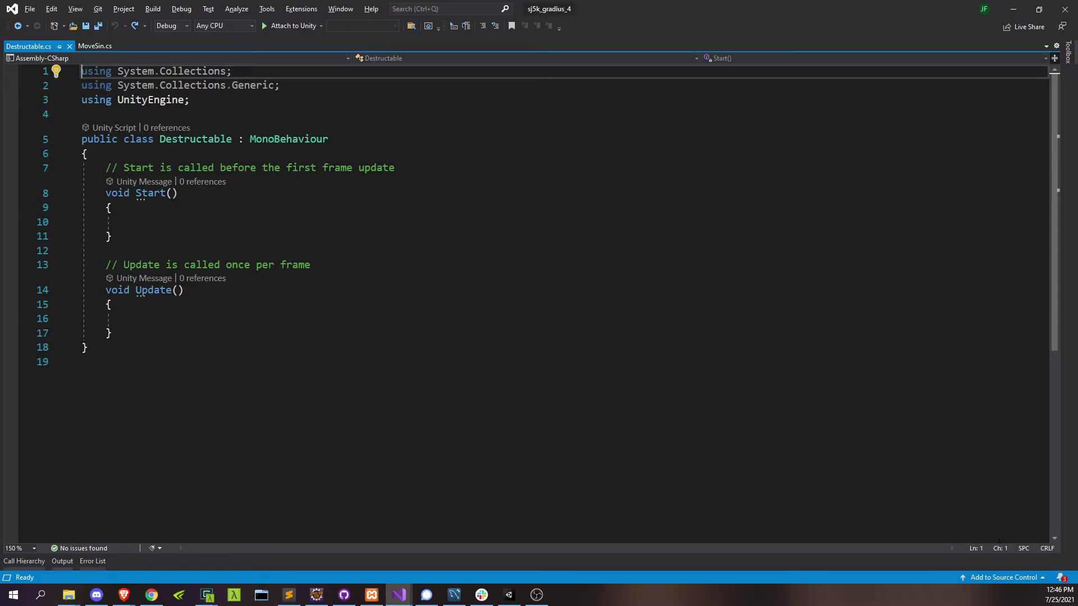
Insert an OnTriggerEnter2D method stub after Update() in Destructable.cs
click(125, 335)
key(Return)
key(Return)
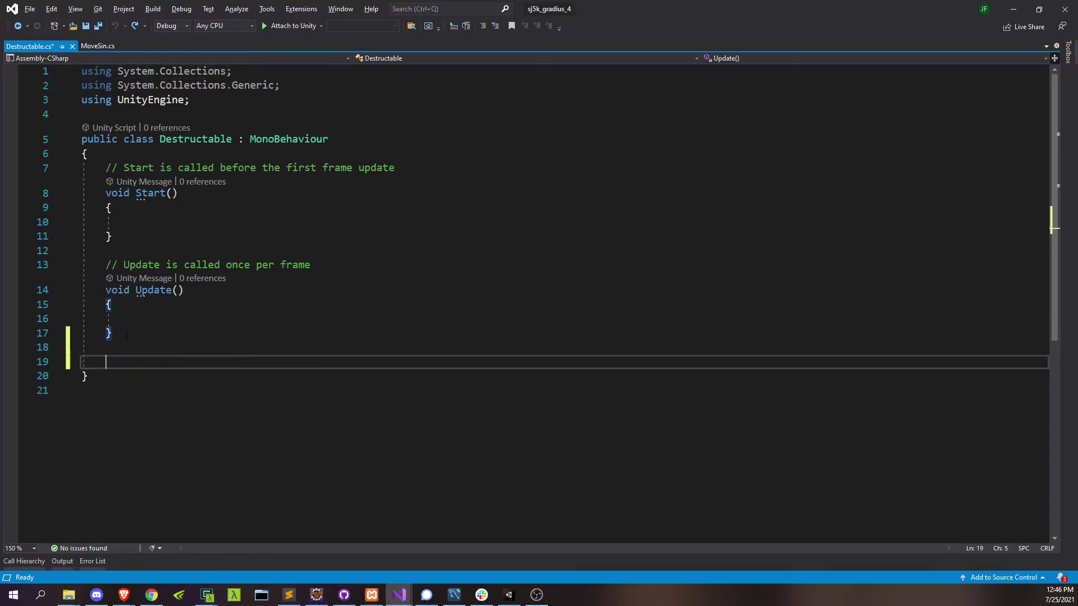
text(ontrigg)
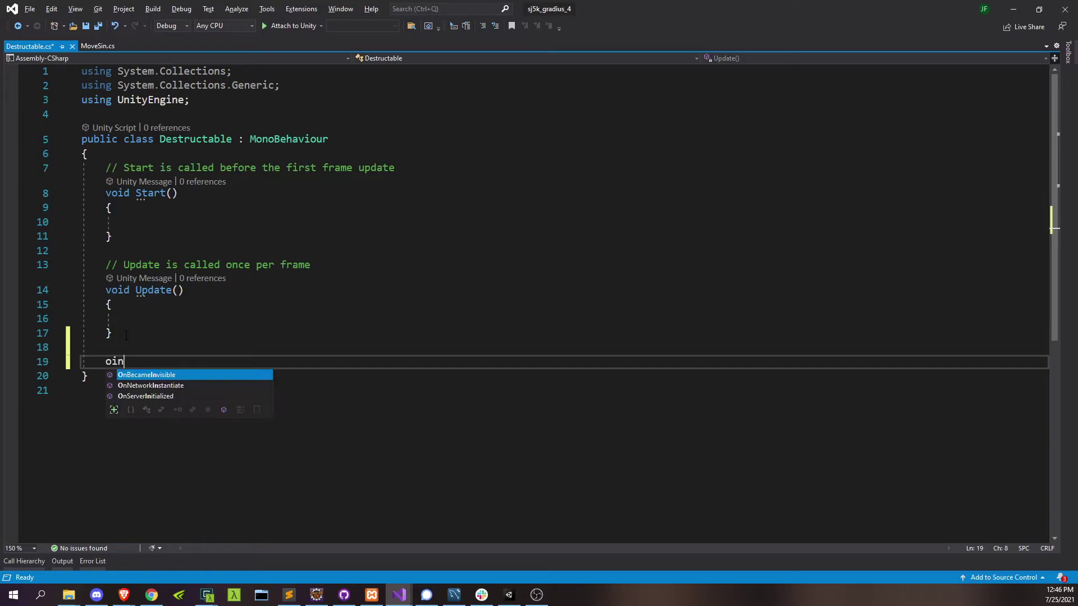
key(Down)
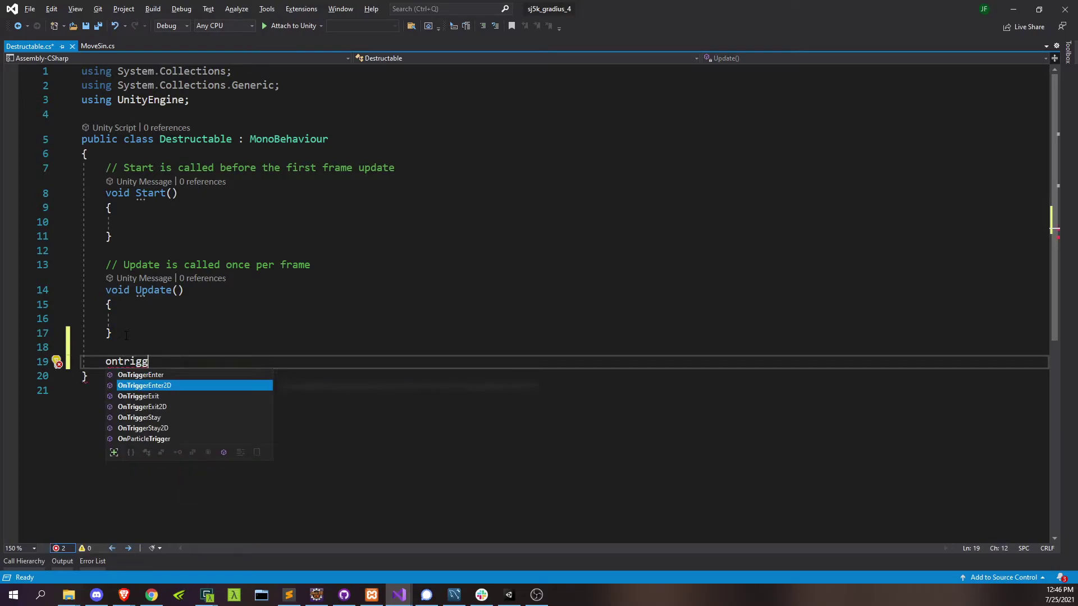
key(Tab)
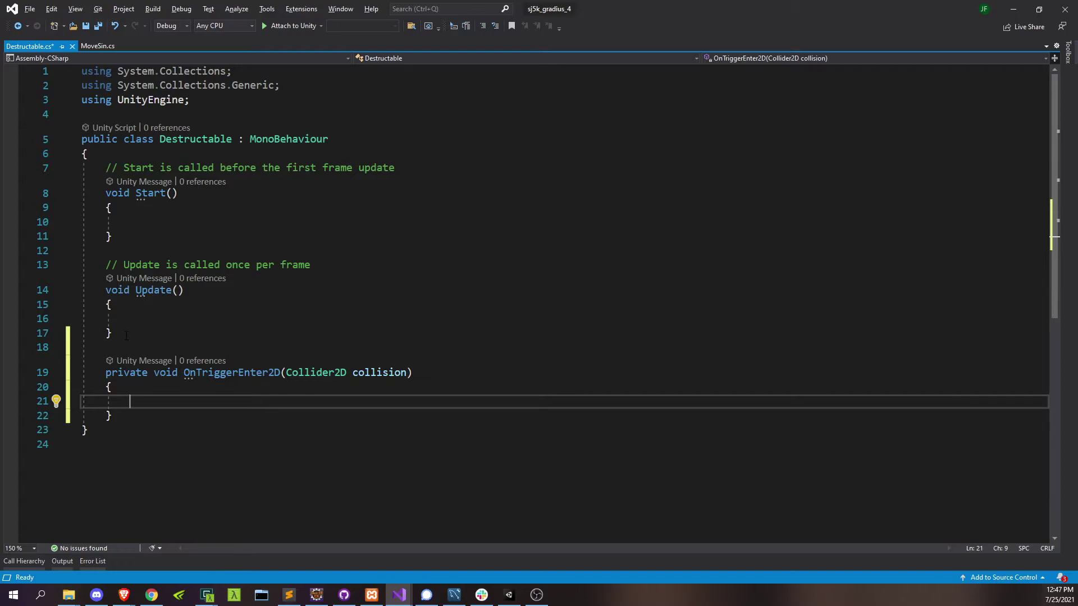
Write 'Bullet bullet = collision.GetComponent<Bullet>();' inside the trigger method
text(Bullet)
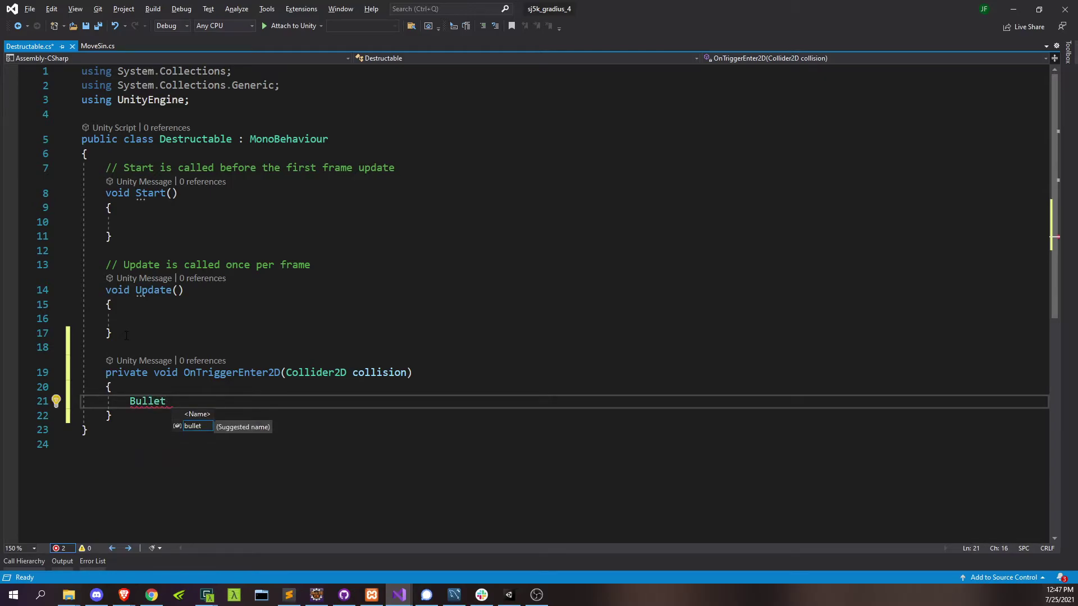
text( bullet = )
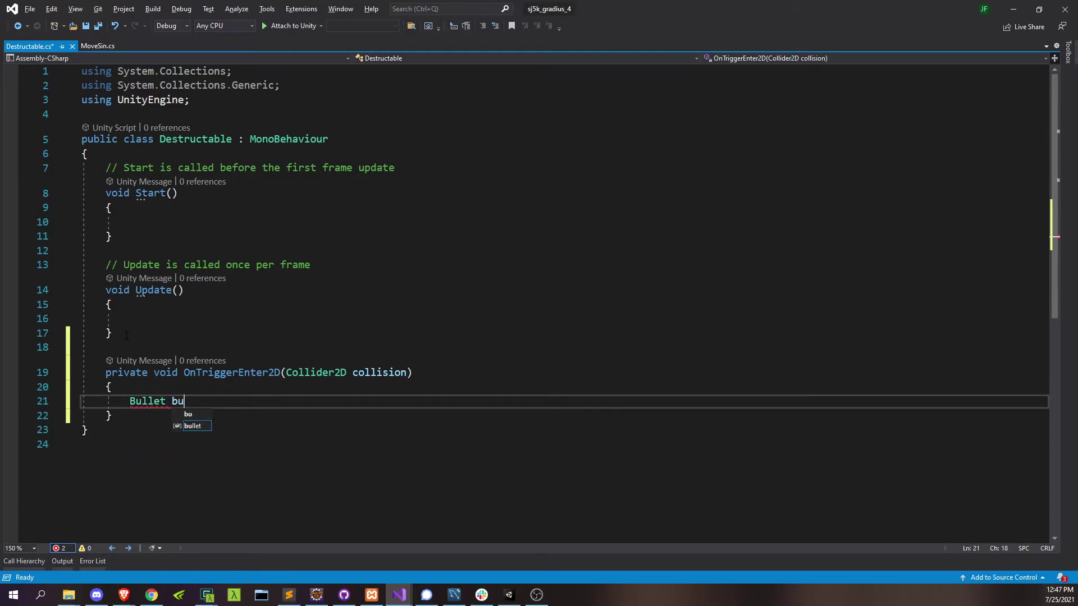
text(coll)
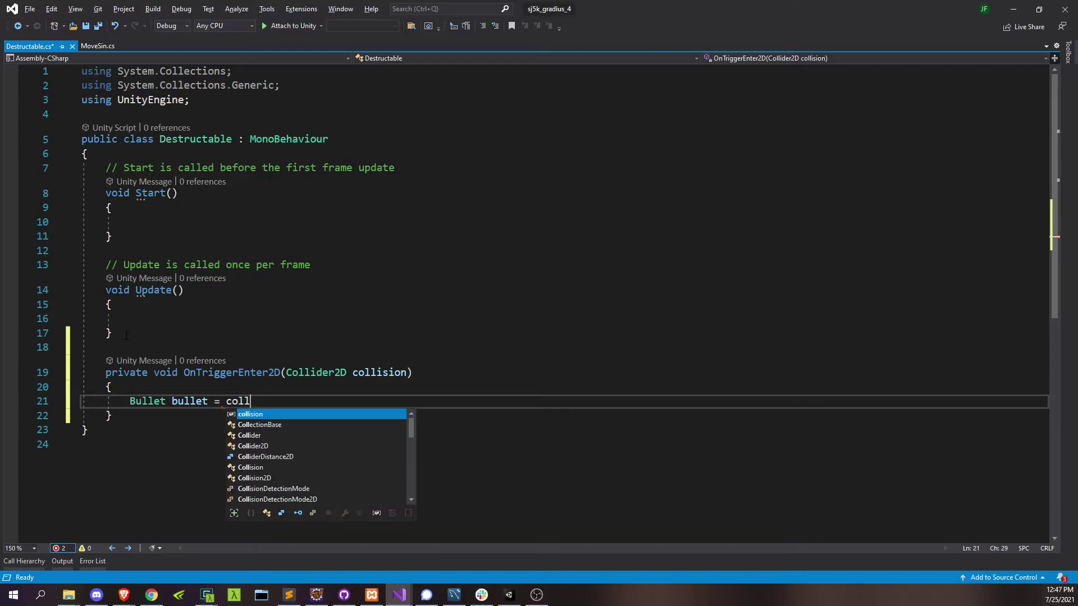
text(ision.GetComponent)
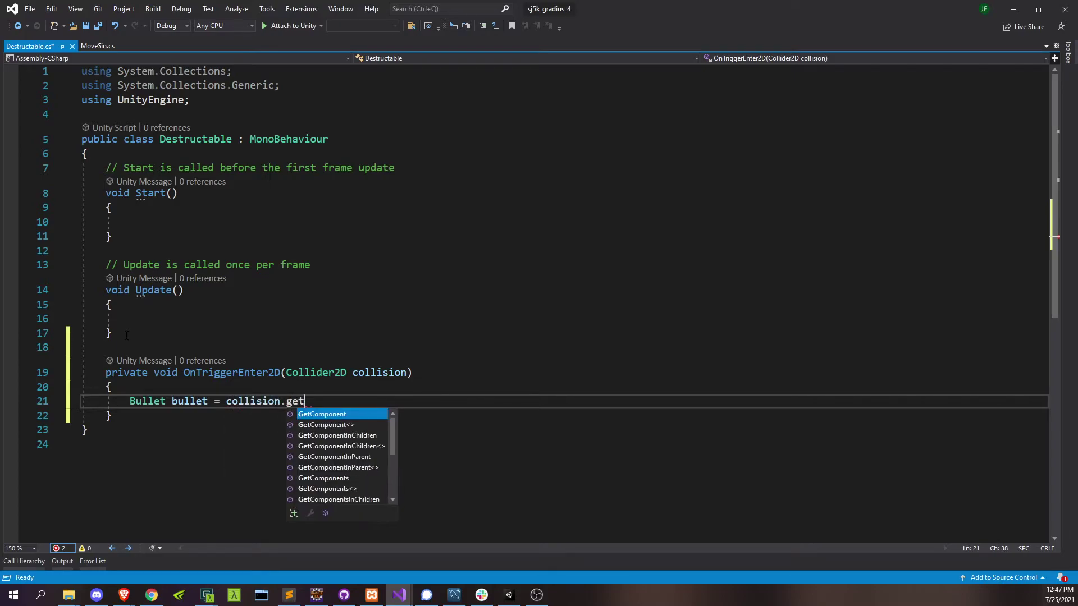
key(Tab)
text(<Bul)
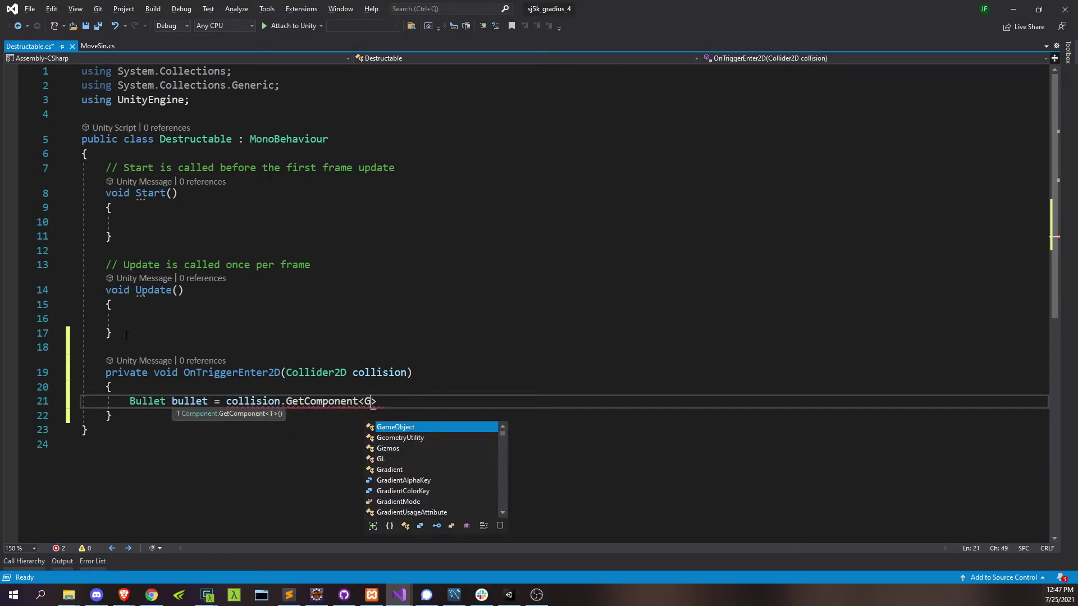
key(Tab)
text(>();)
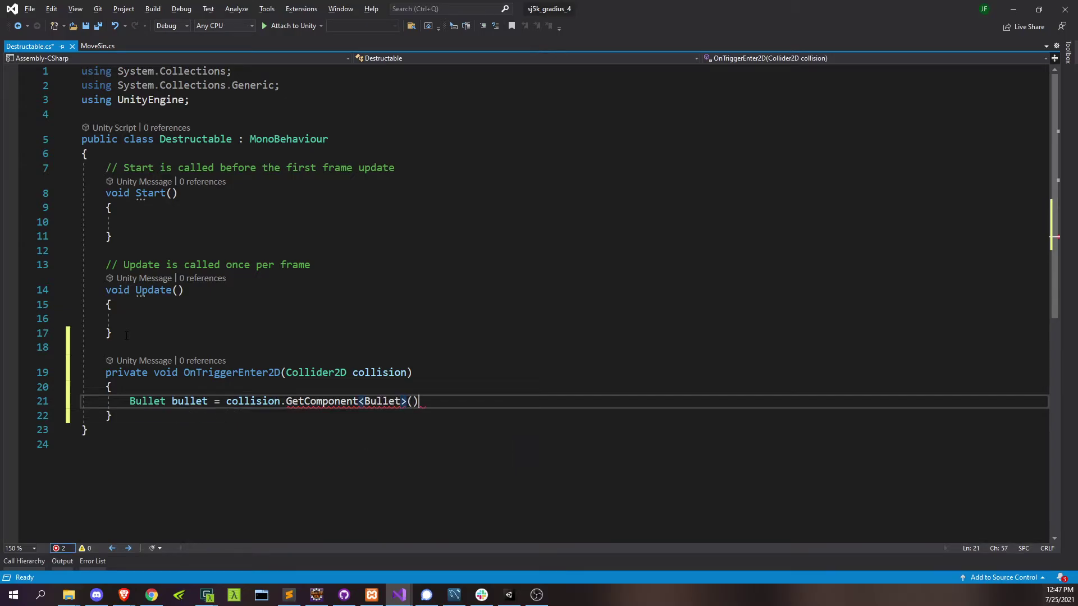
key(Return)
Add an if (bullet != null) block with Destroy(gameObject) and Destroy(bullet.gameObject), then save
text(if (bullet )
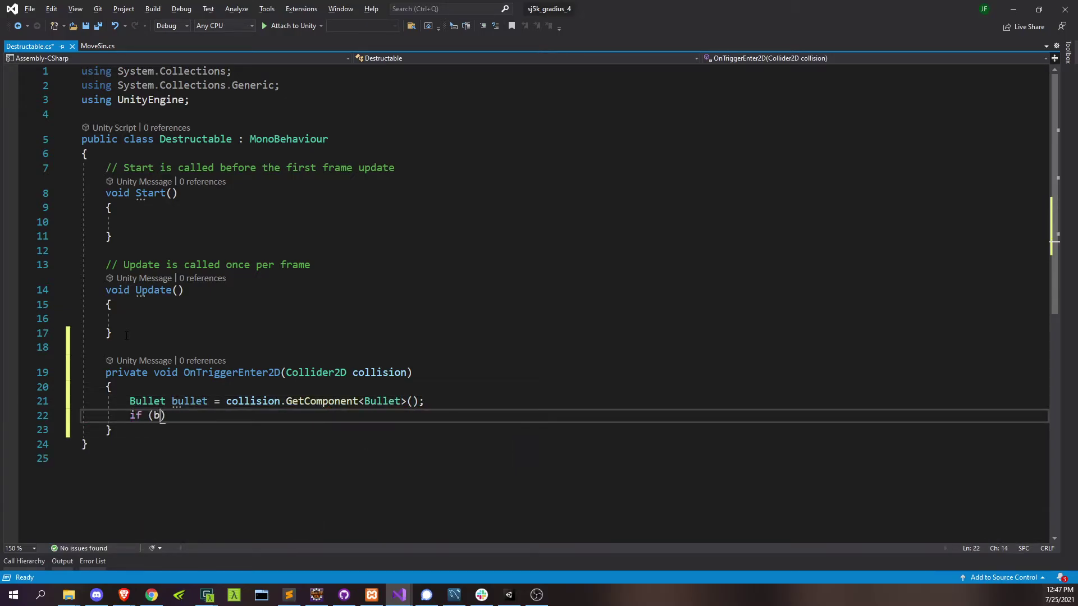
text(!= null))
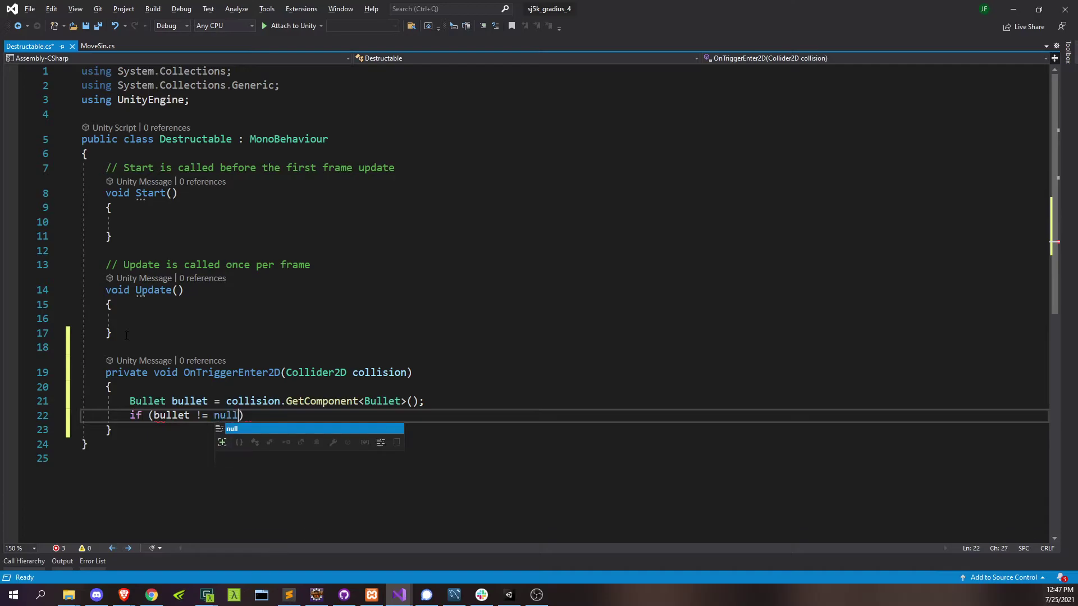
key(Return)
text({)
key(Return)
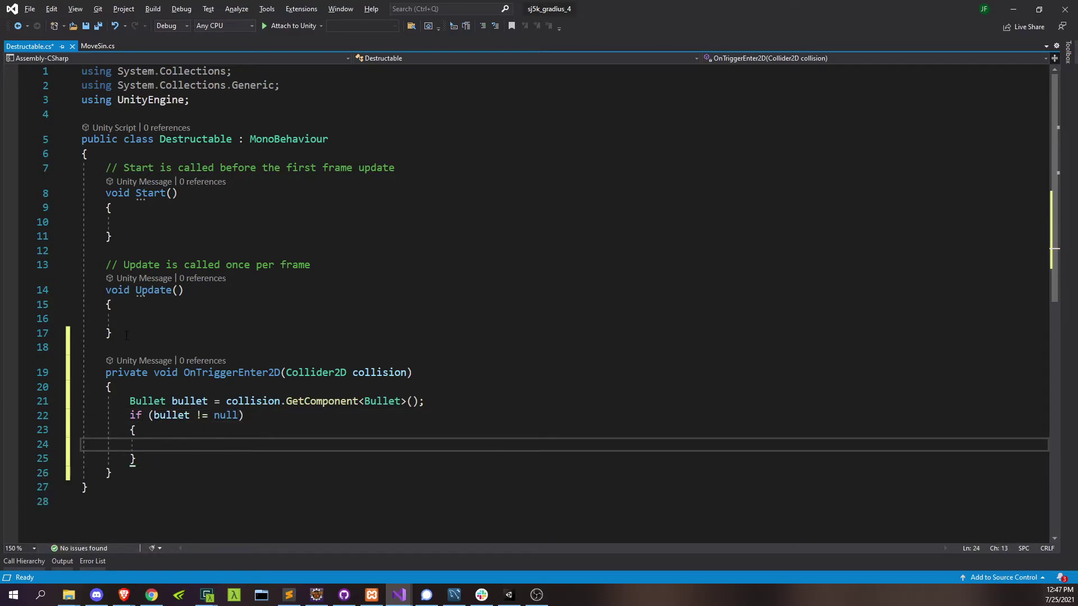
text(Dest)
text(roy(gameObject))
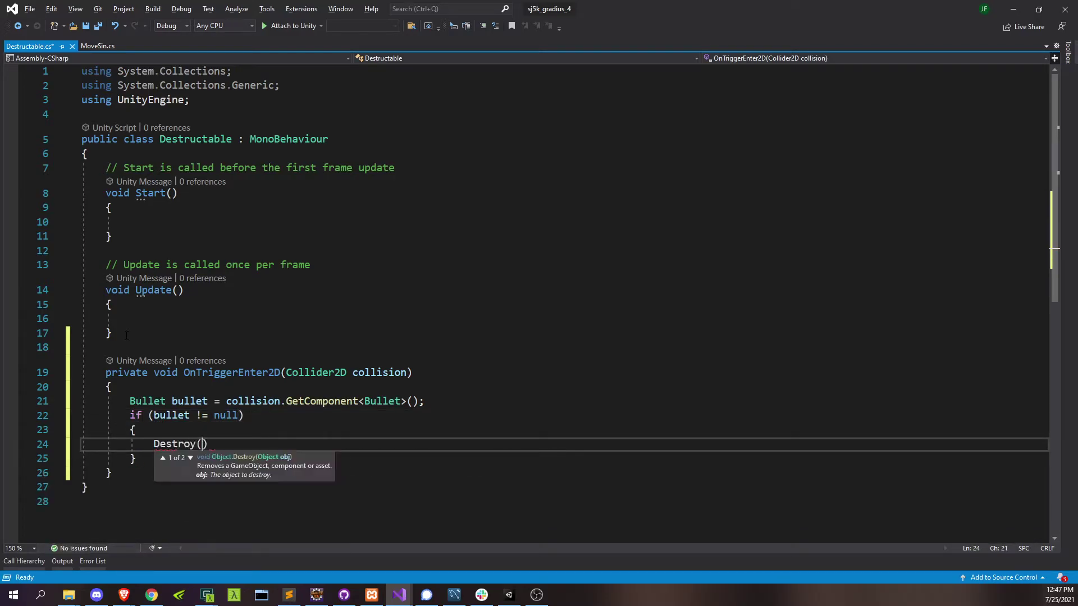
text(;)
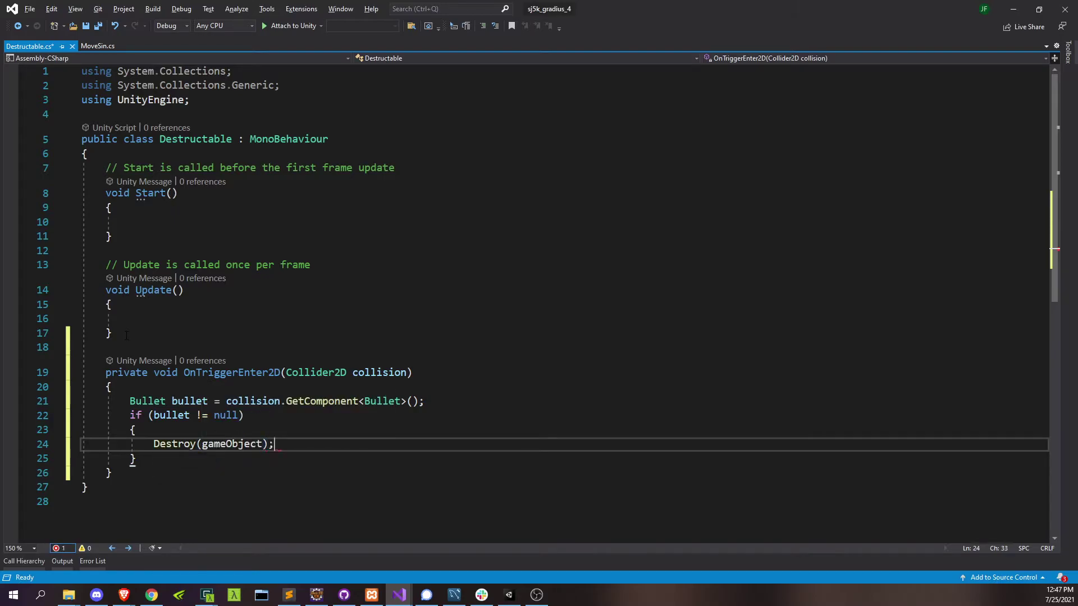
key(Return)
text(Destroy()
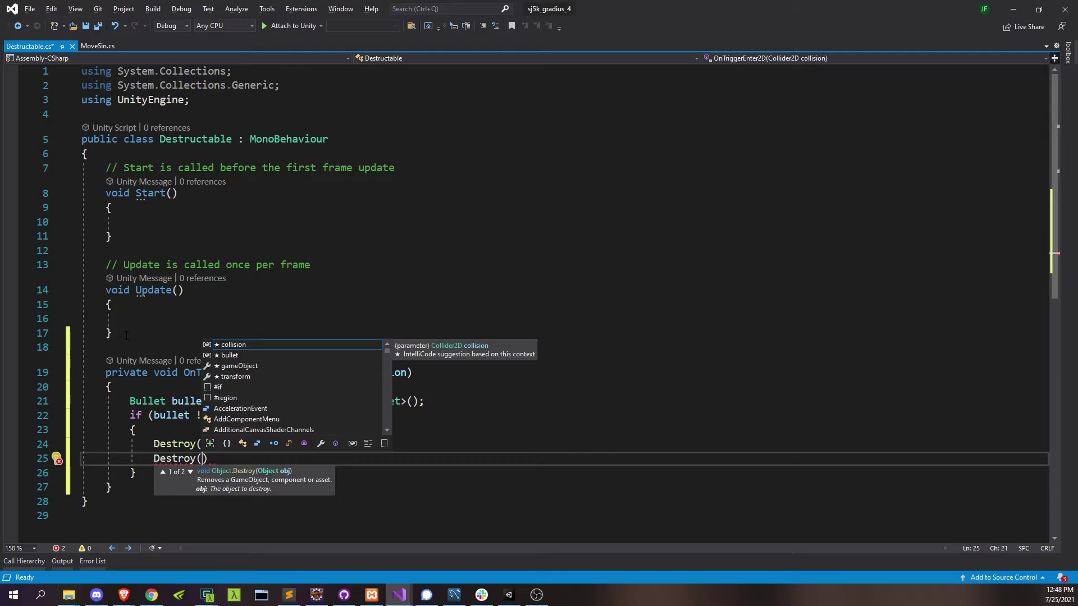
text(bullet)
text(.gameObject);)
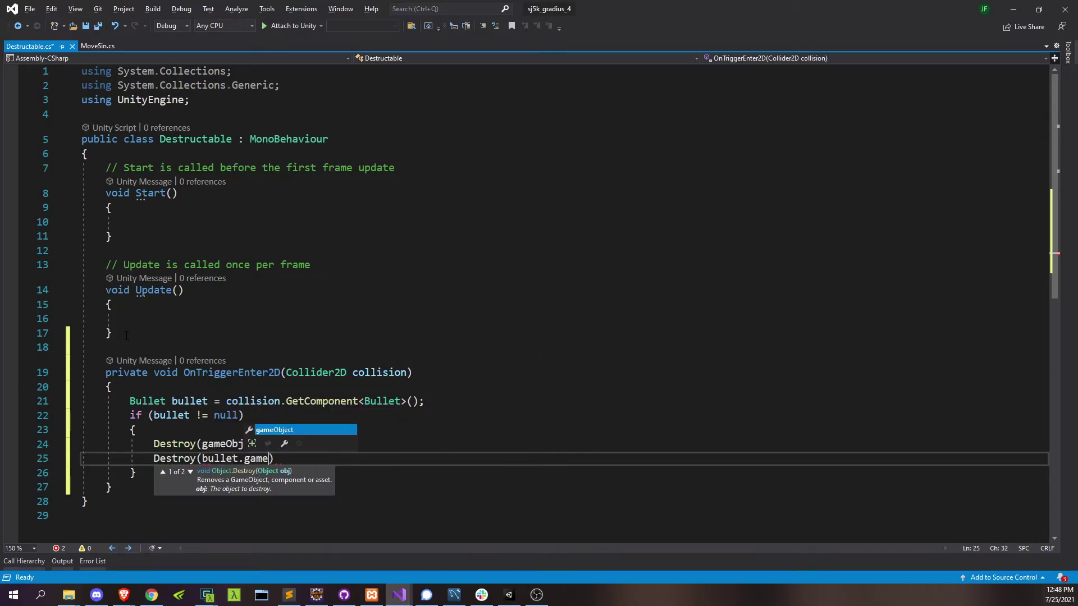
key(ctrl+s)
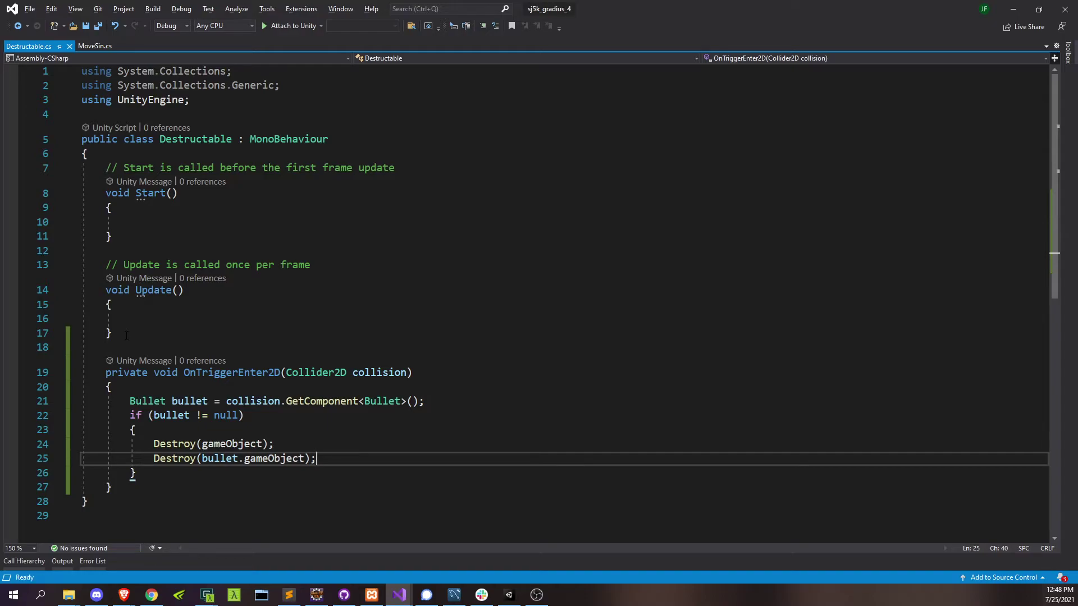
key(alt+Tab)
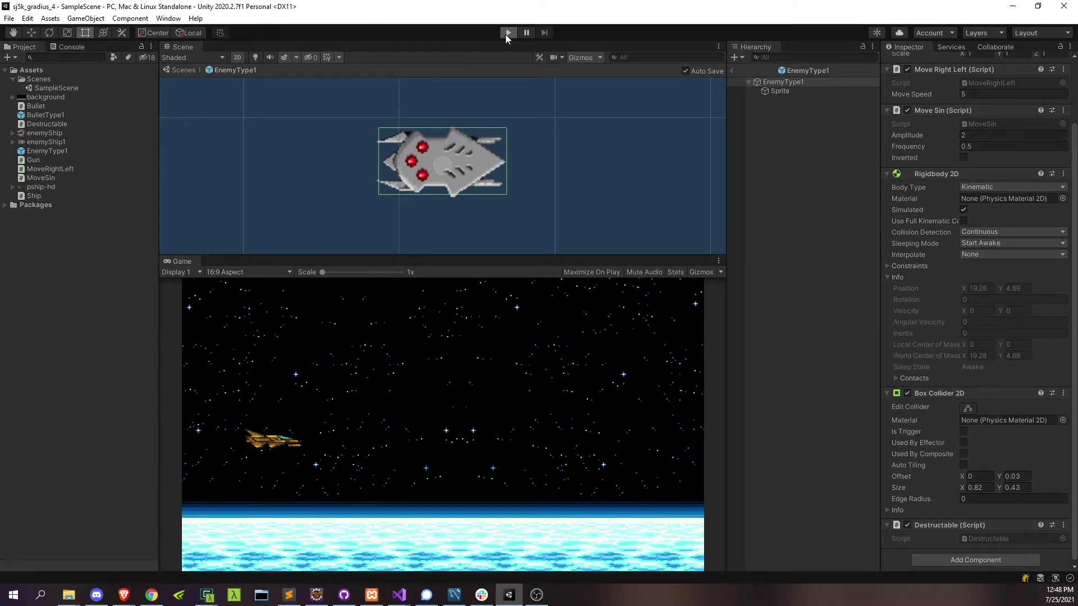
Play-test the game, exit EnemyType1 prefab mode, and pan SampleScene to show the enemy groups
click(507, 32)
click(732, 71)
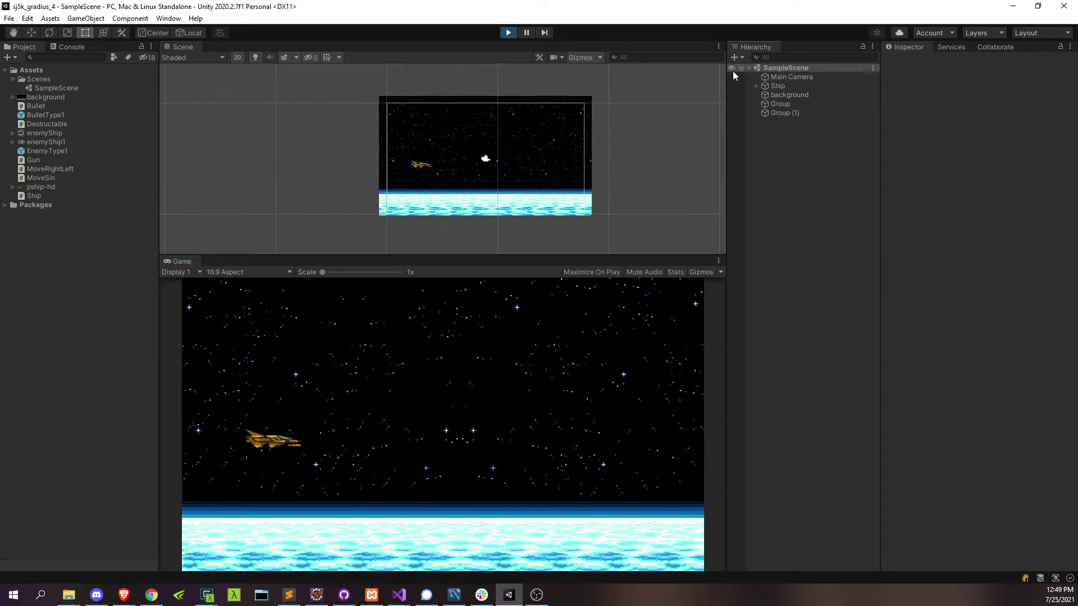
key(q)
drag(628, 139, 529, 138)
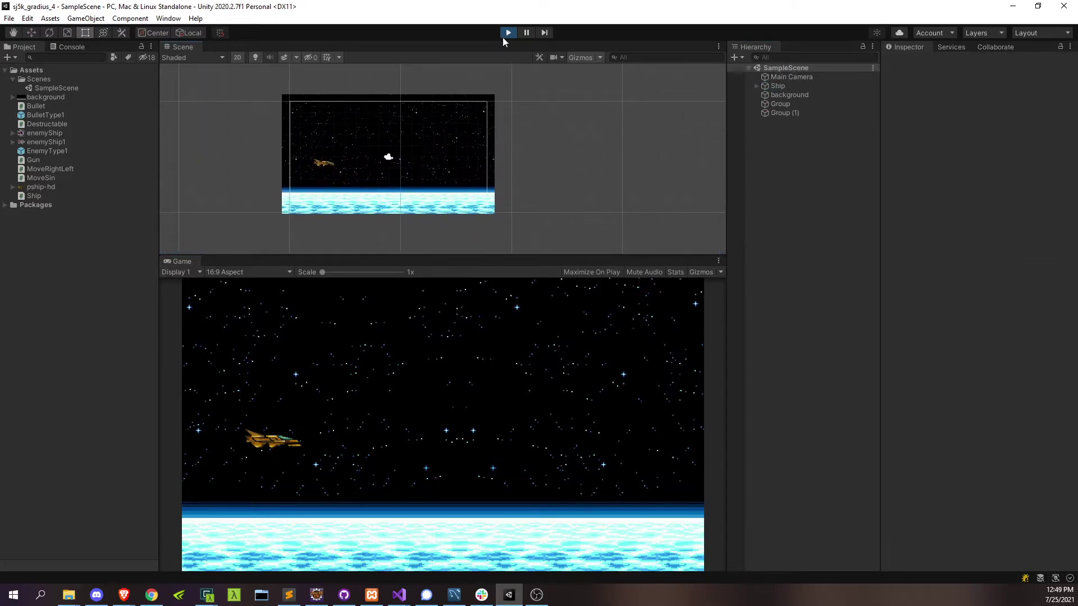
click(507, 33)
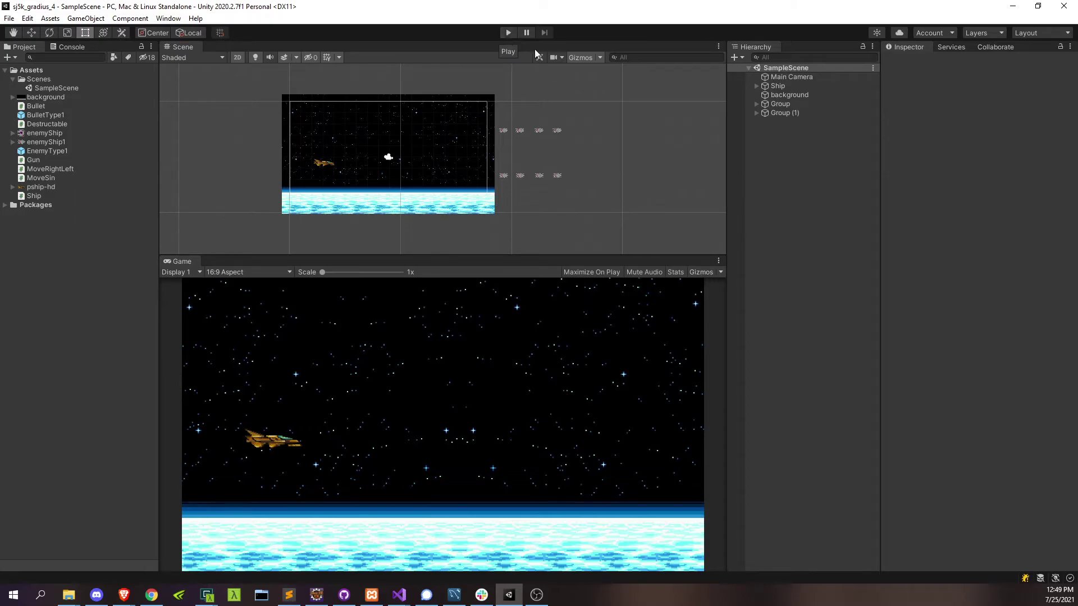
Move Group and Group (1) together to X 12.98, off-camera to the right
click(780, 104)
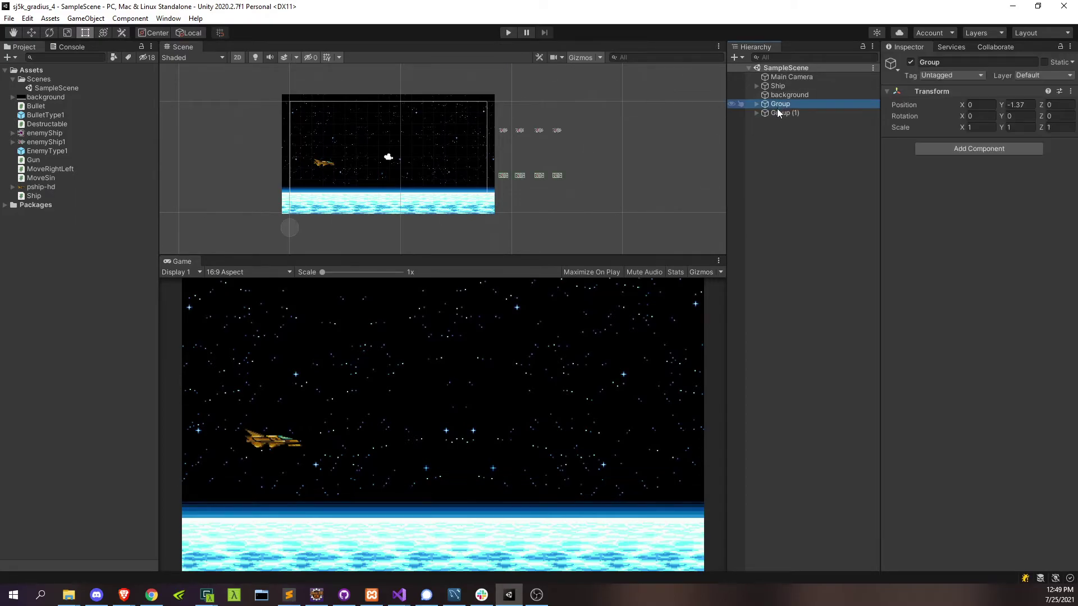
shift+click(778, 113)
key(w)
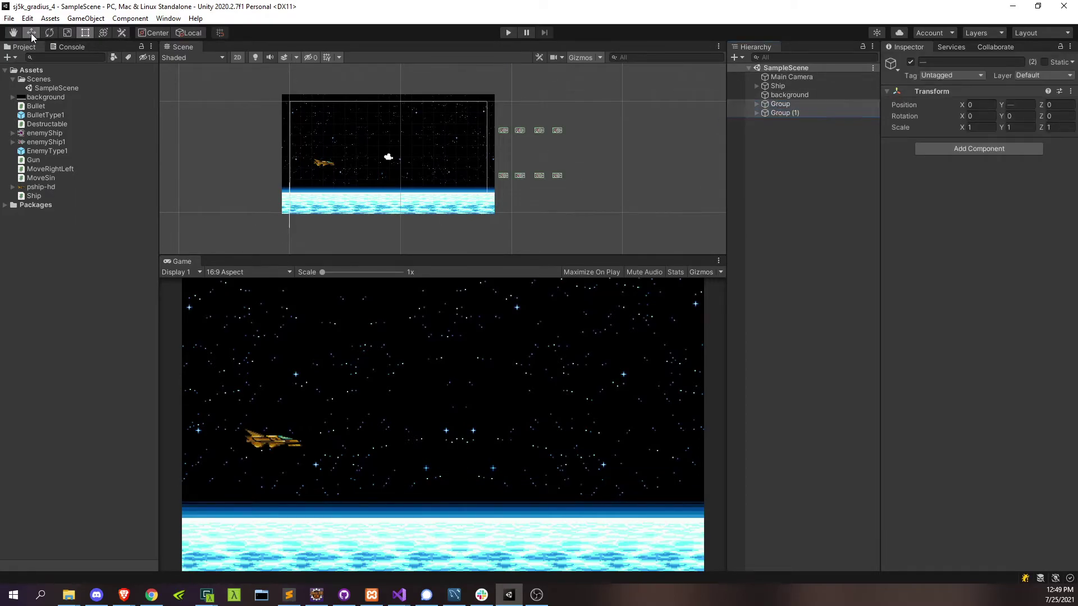
drag(580, 148, 717, 160)
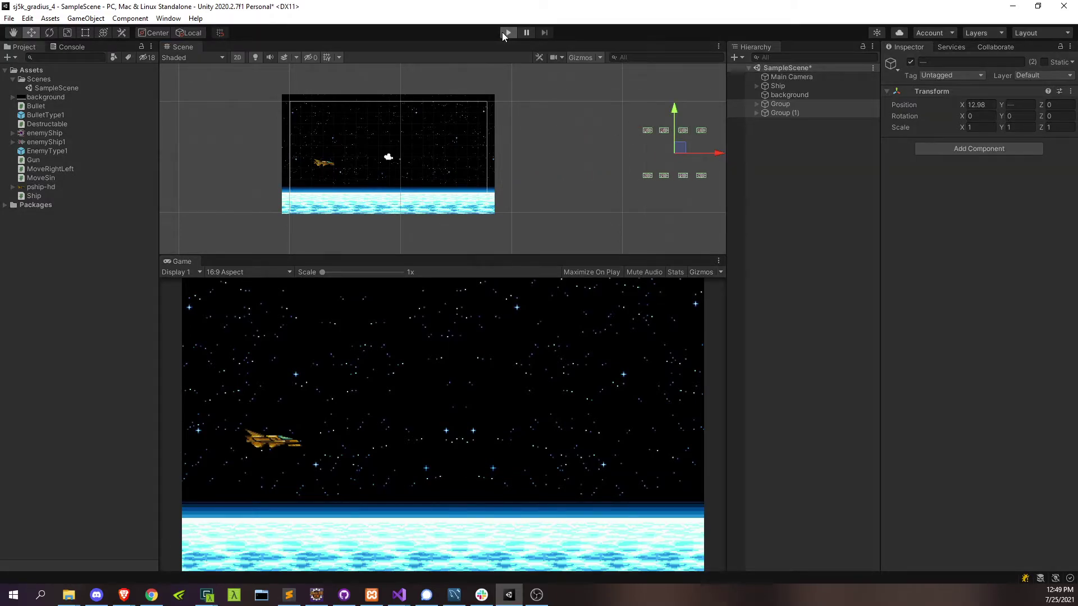
Play-test the new enemy placement twice, steering the ship, then deselect both groups
click(507, 32)
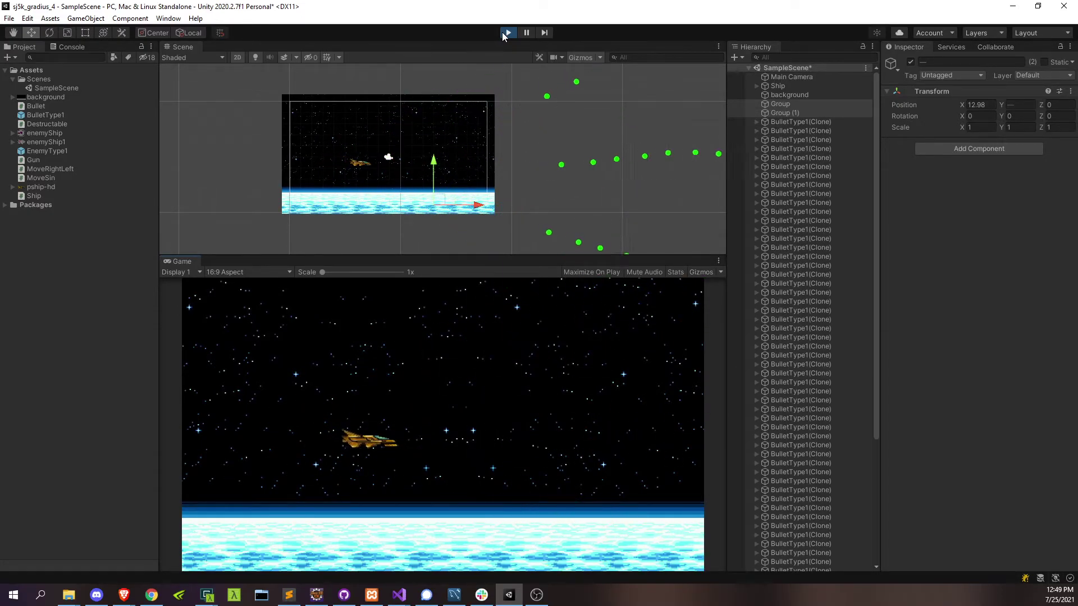
click(506, 32)
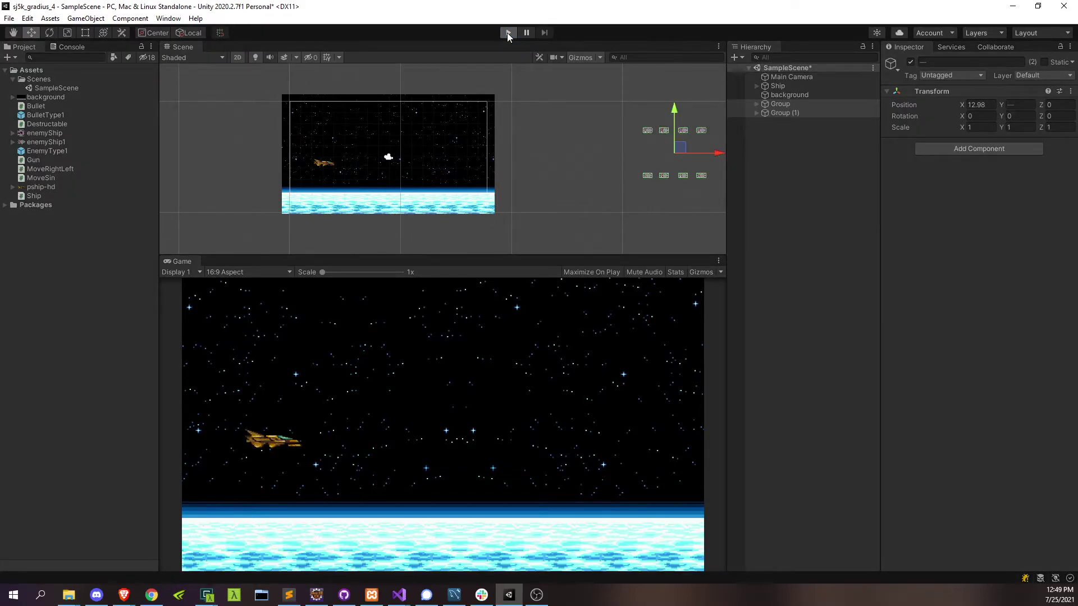
click(507, 33)
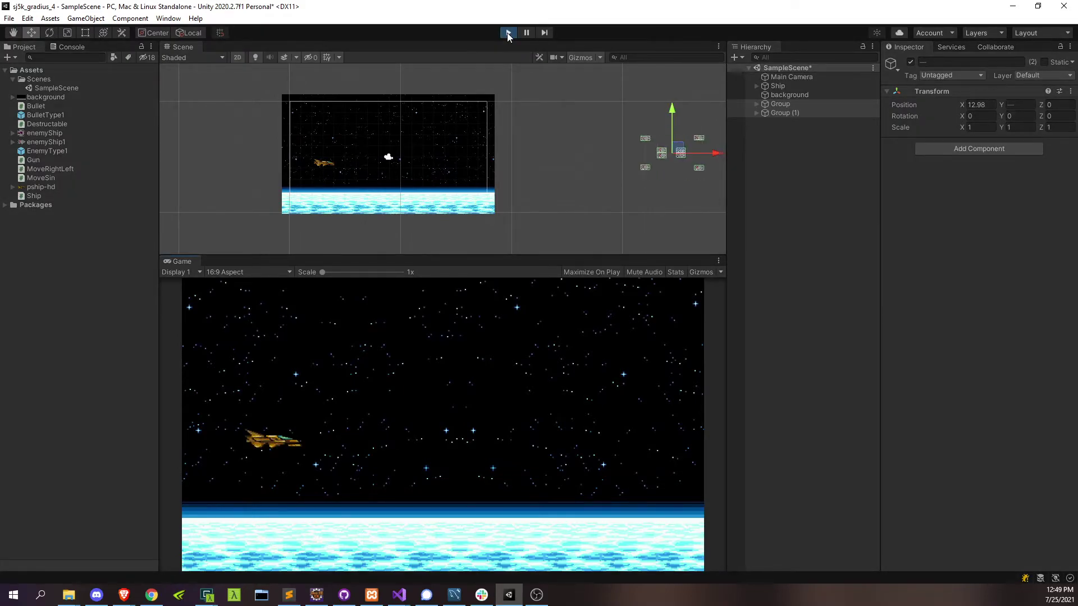
key(Right)
key(Down)
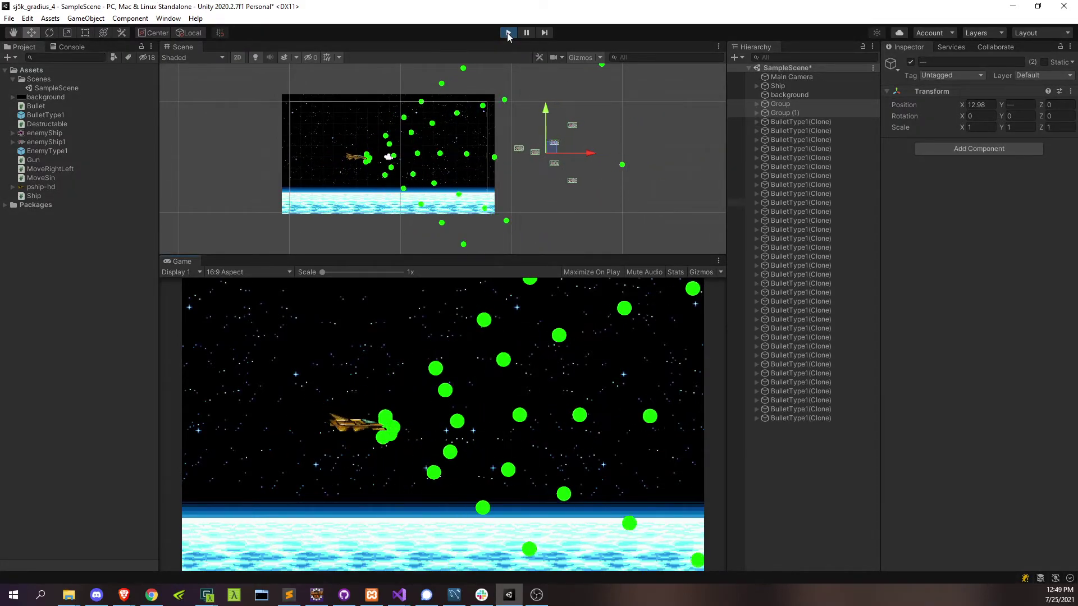
key(Left)
key(Up)
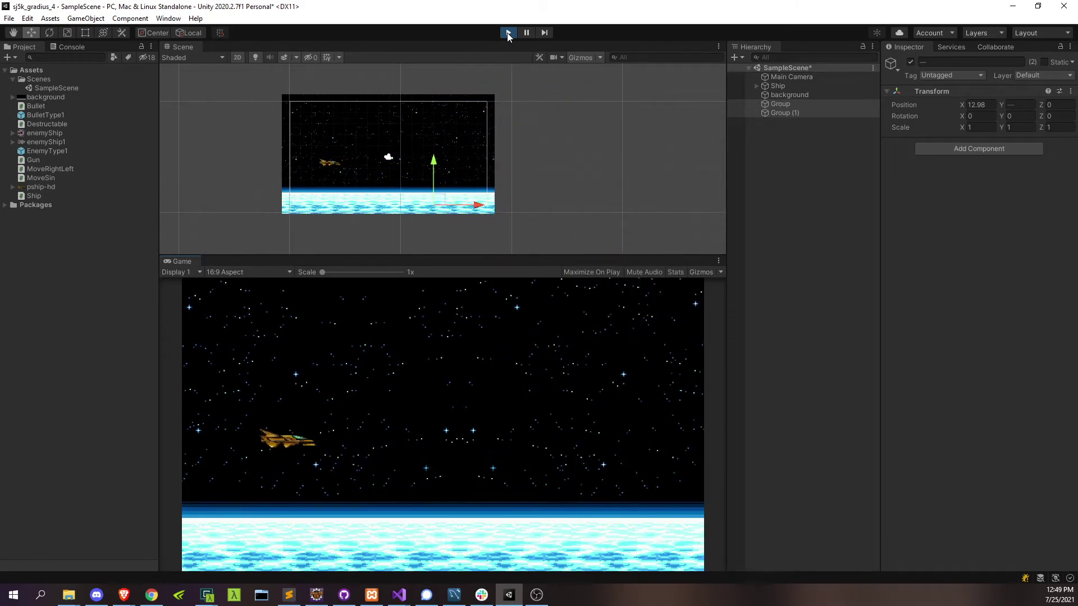
click(508, 32)
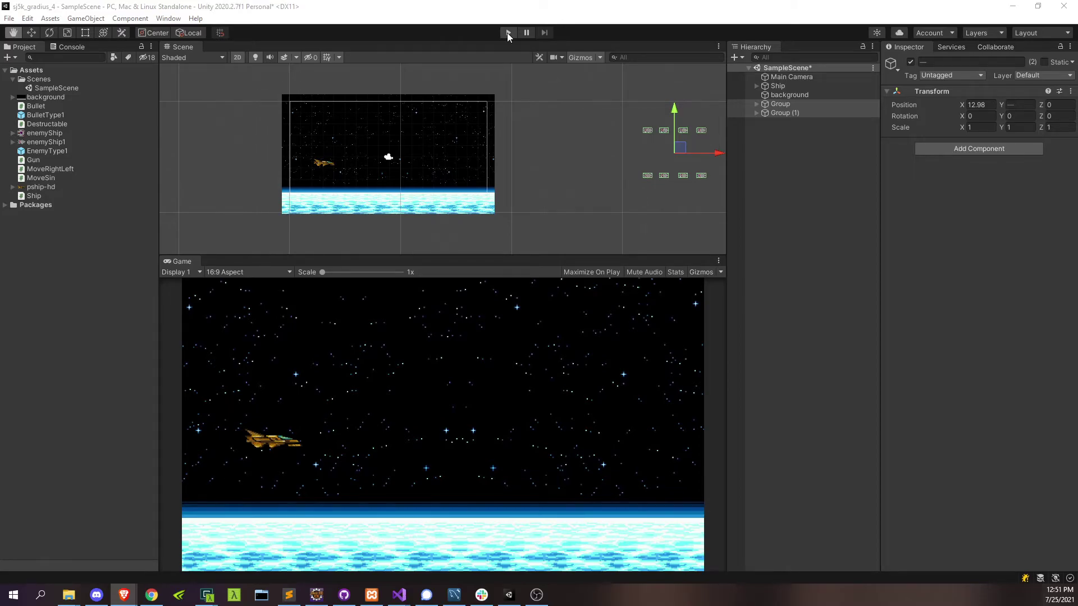
key(w)
click(581, 130)
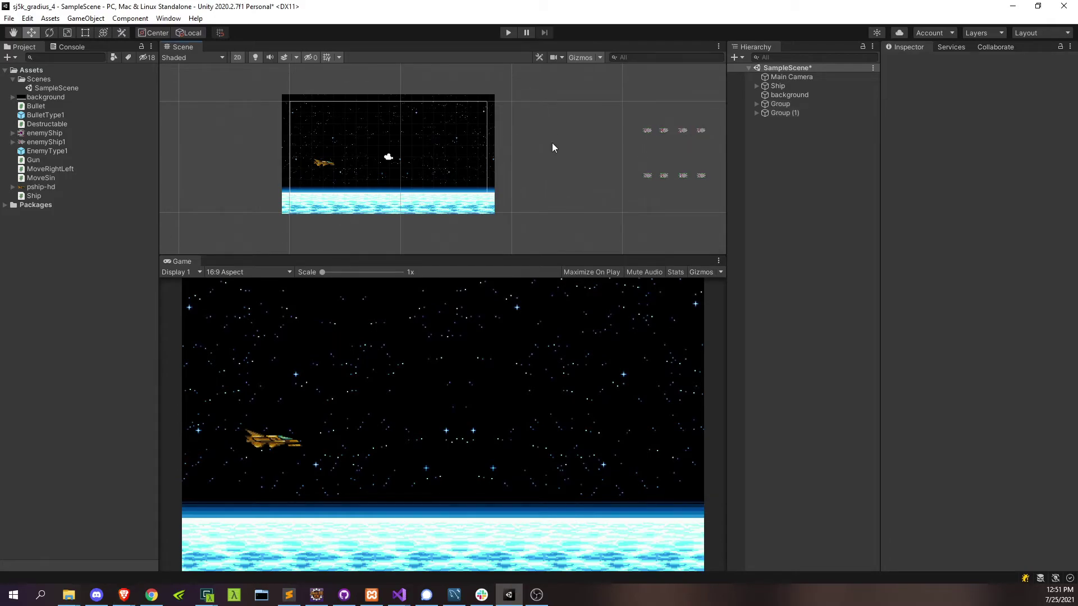
click(647, 131)
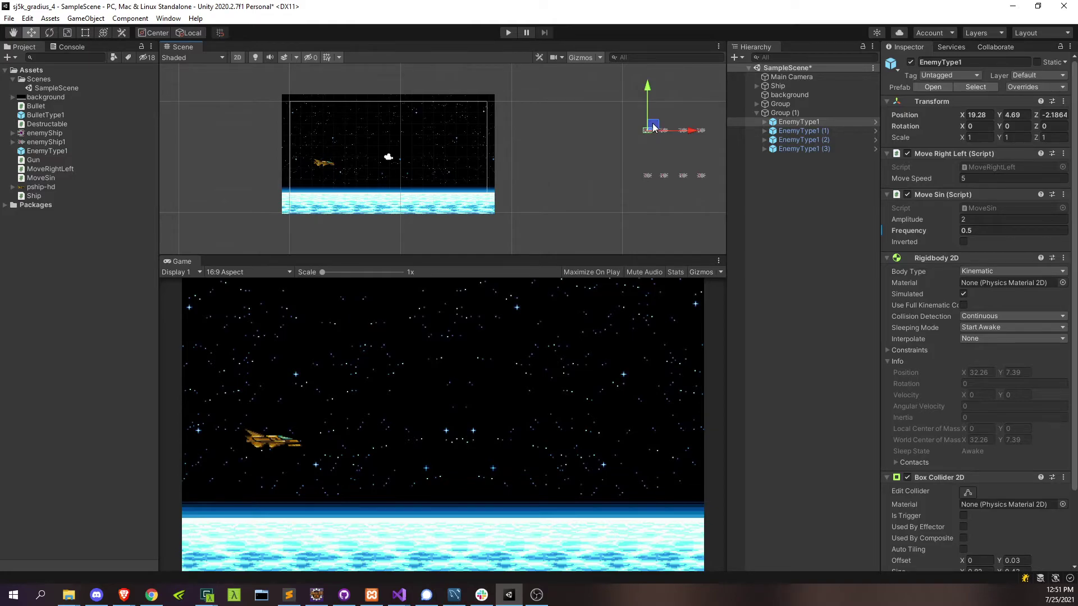
drag(653, 127, 489, 136)
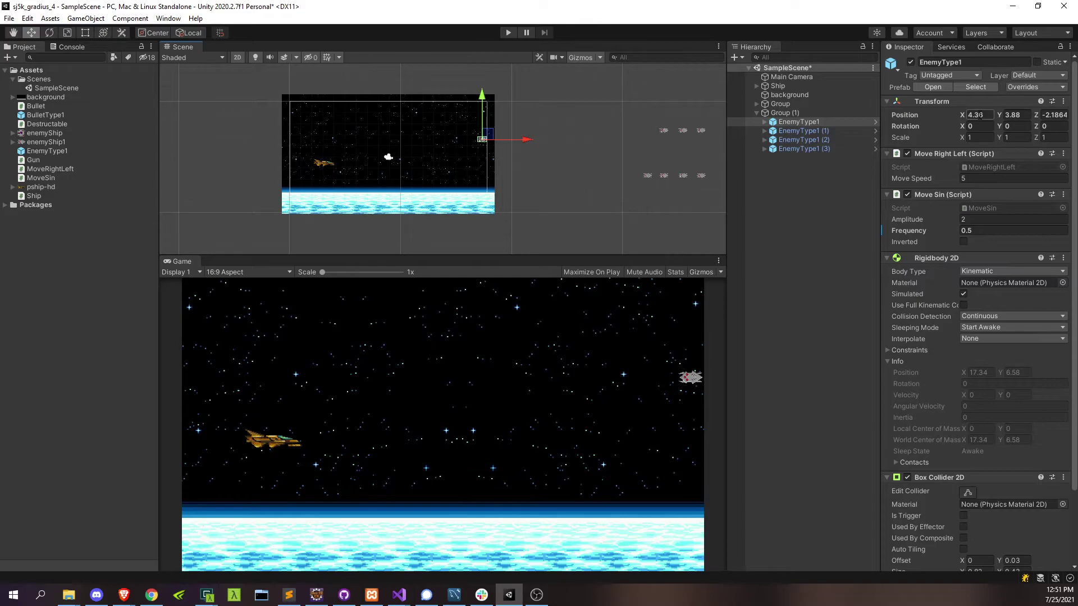
drag(488, 136, 486, 136)
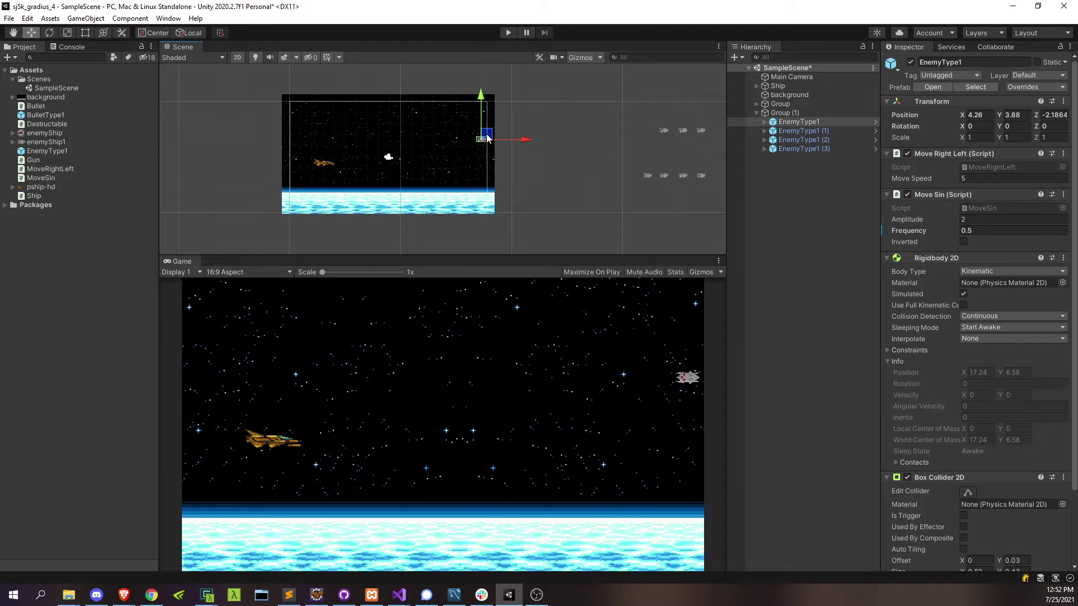
key(ctrl+z)
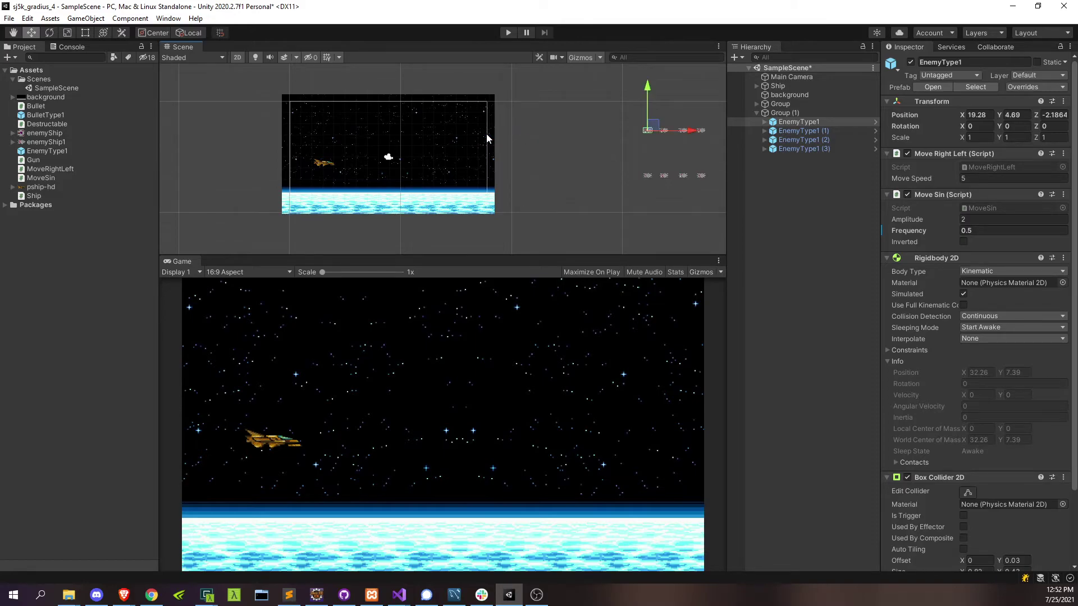
Add a 'bool canBeDestroyed = false;' field to the Destructable class
key(alt+Tab)
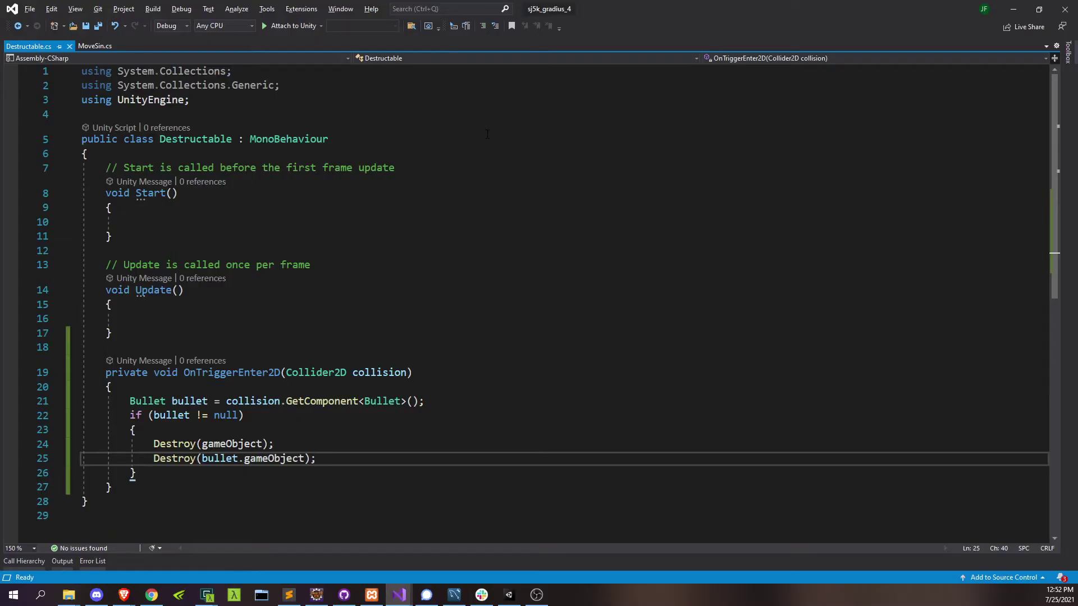
click(342, 156)
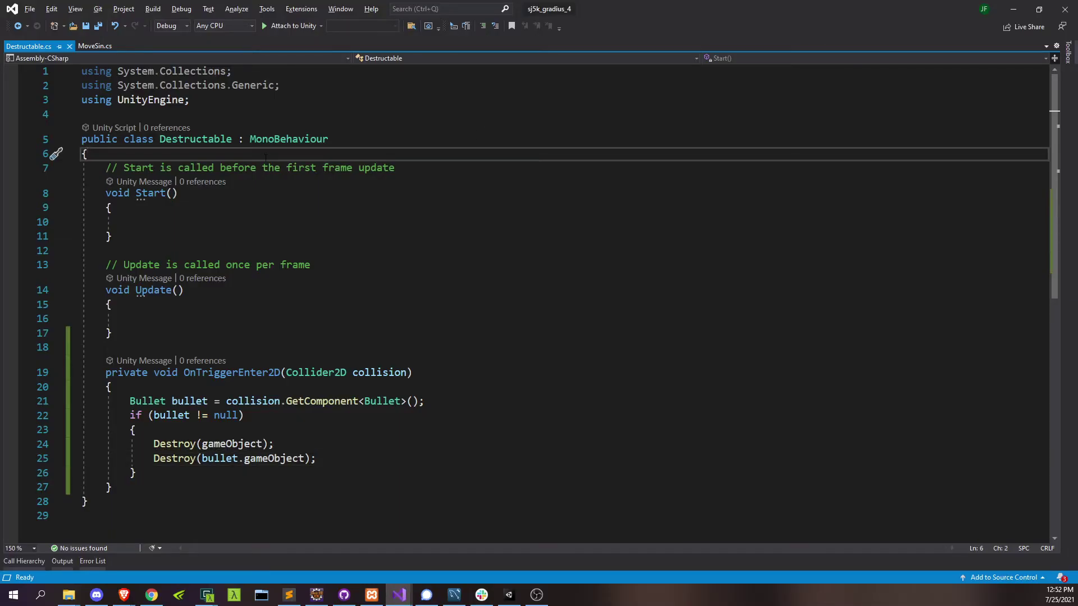
key(Return)
key(Return)
key(Up)
text(bool is)
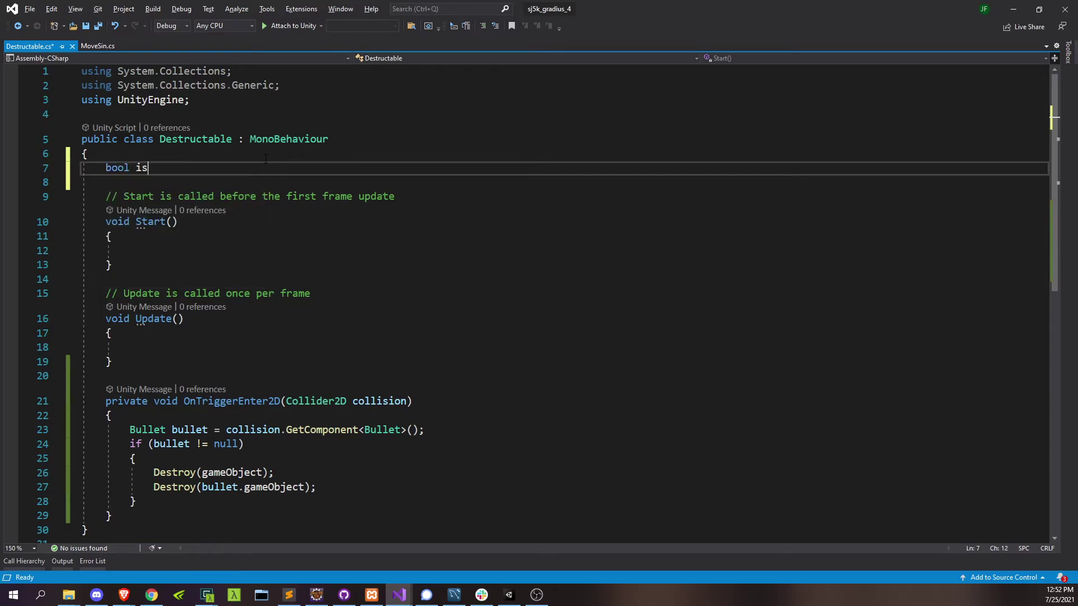
text(Activated)
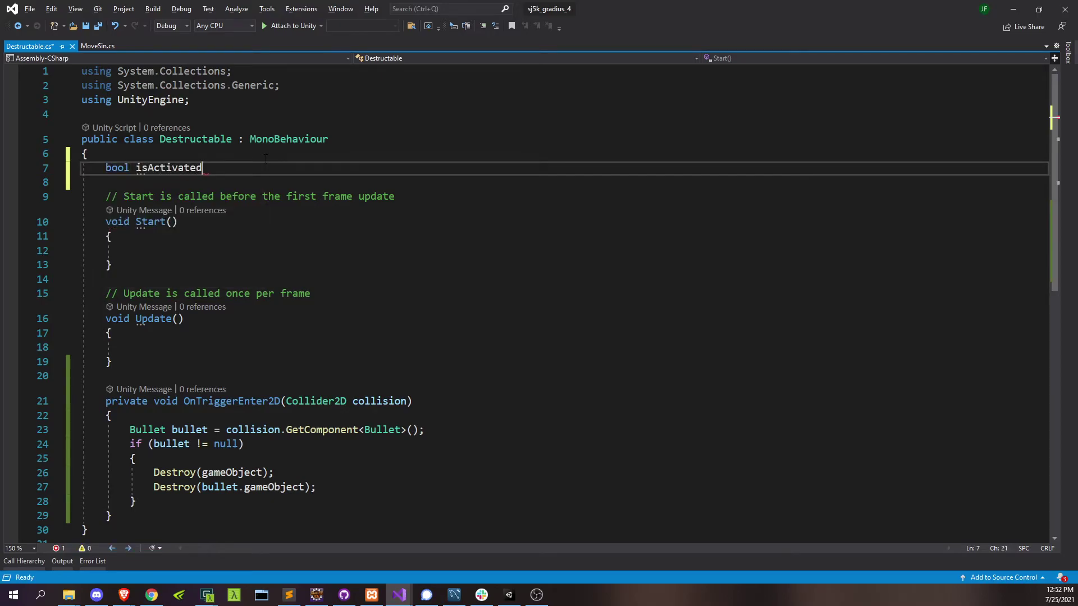
key(ctrl+shift+Left)
text(canBeDestroyed = false;)
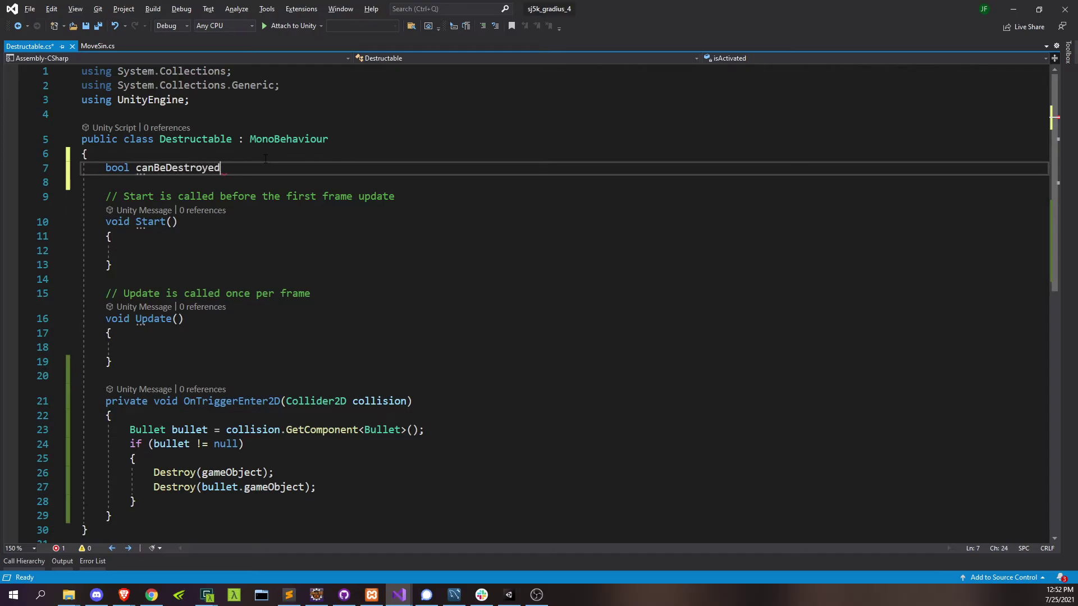
Make OnTriggerEnter2D return early when canBeDestroyed is false
click(150, 415)
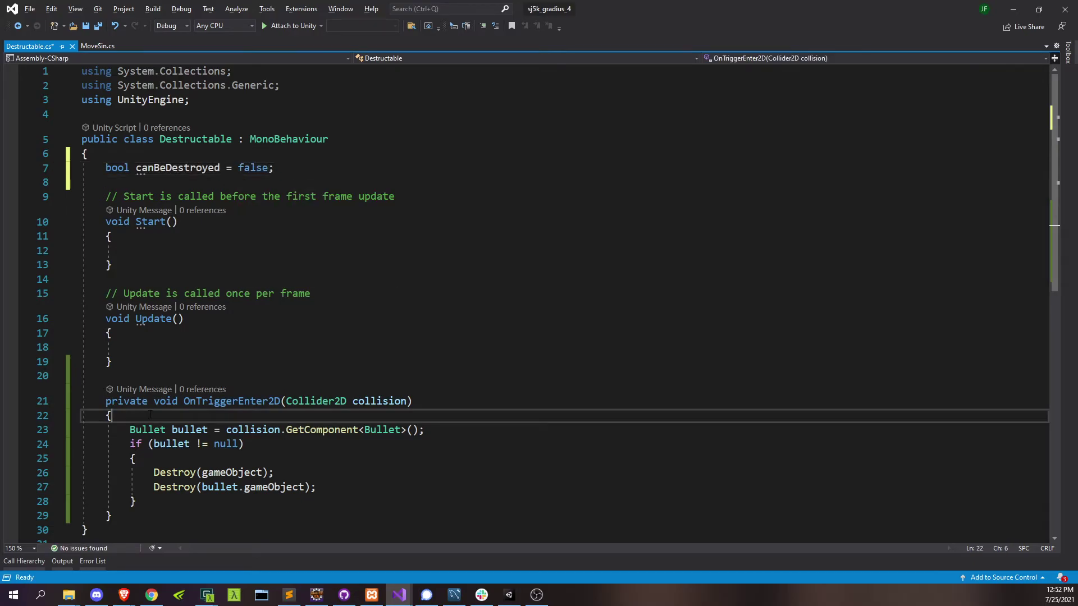
key(Return)
text(if (!)
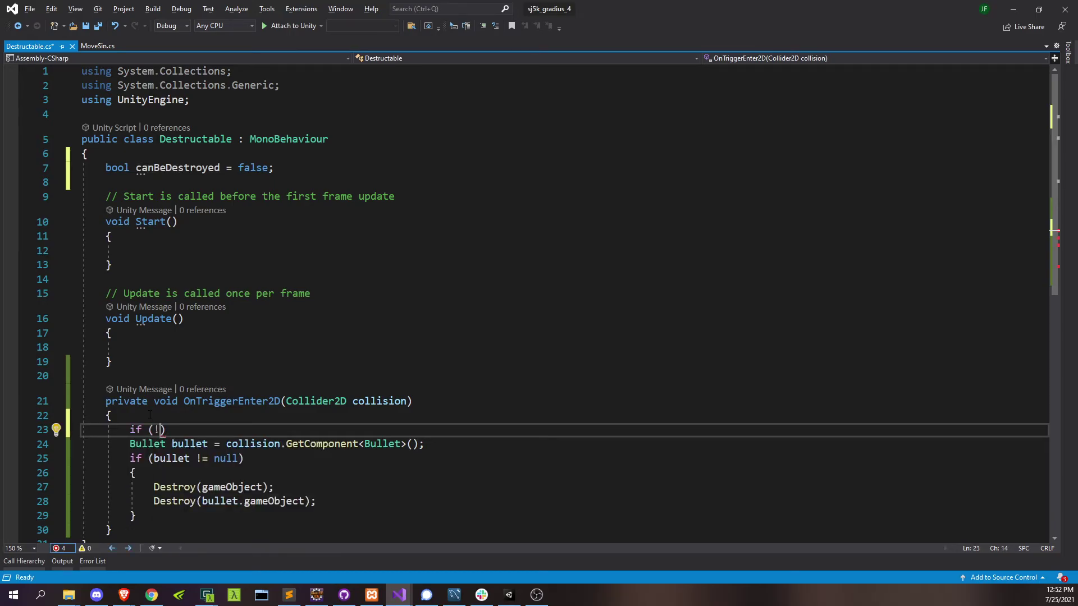
text(canBeDestroyed))
key(Return)
text({)
key(Return)
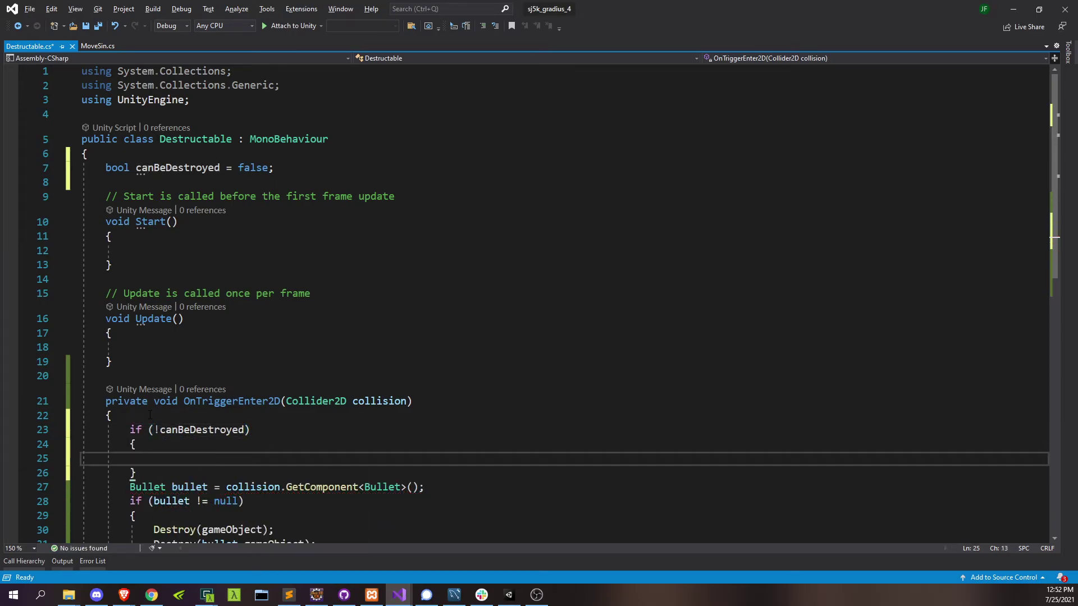
text(return;)
In Update, set canBeDestroyed true when transform.position.x < 4.3f, and save the script
scroll(142, 418, down, 2)
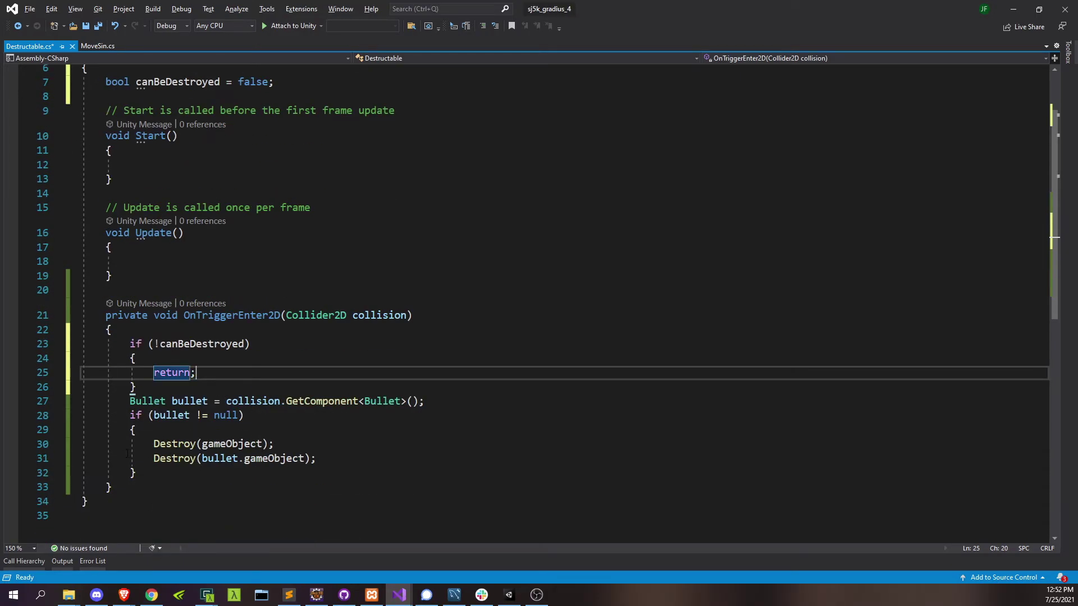
scroll(200, 402, up, 1)
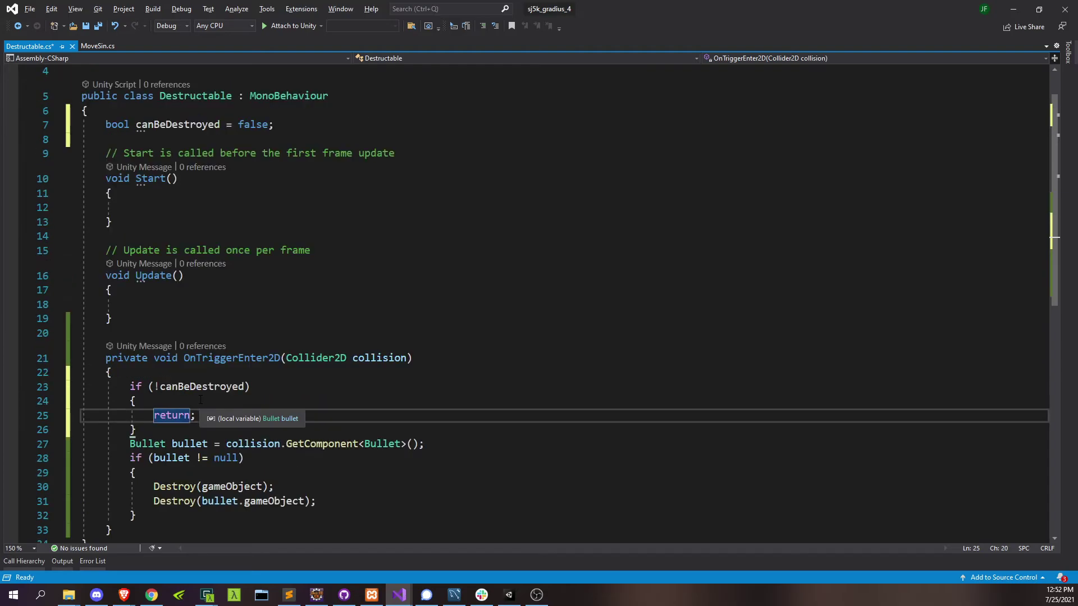
click(161, 303)
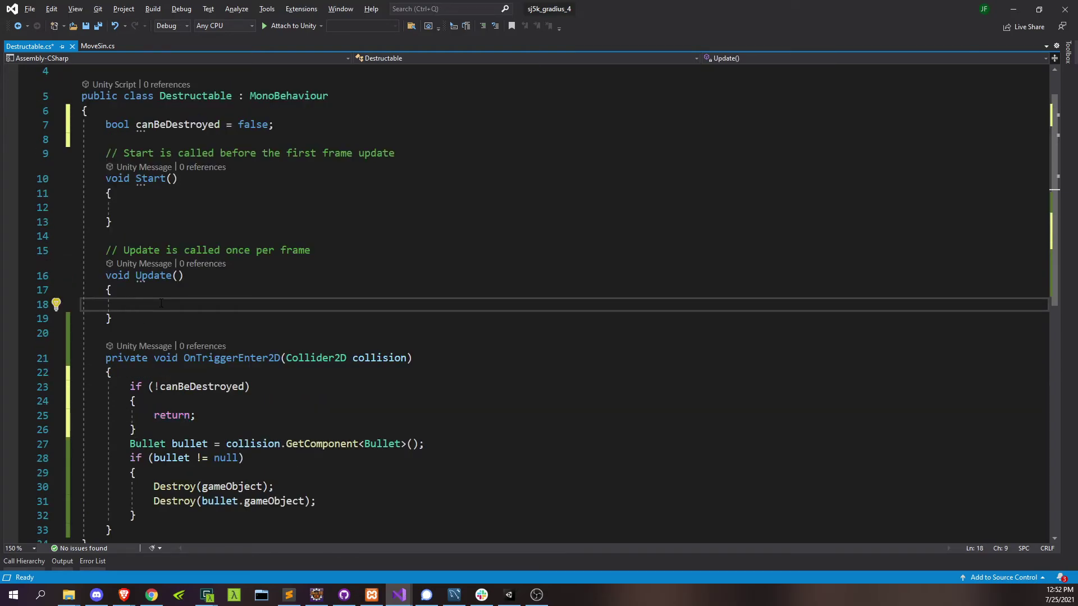
text(if (transform.p)
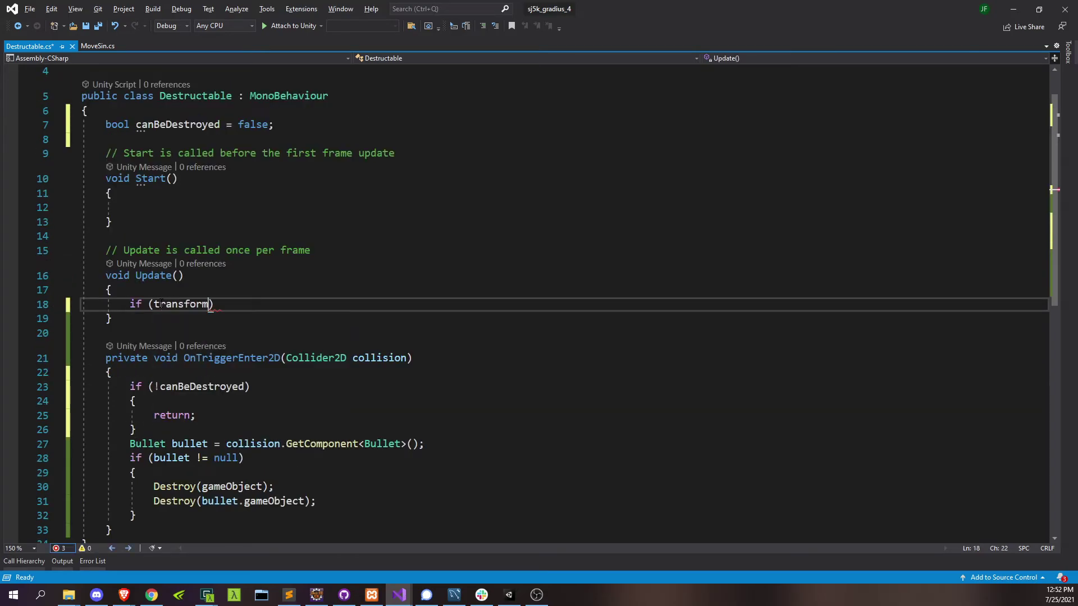
text(os)
key(Return)
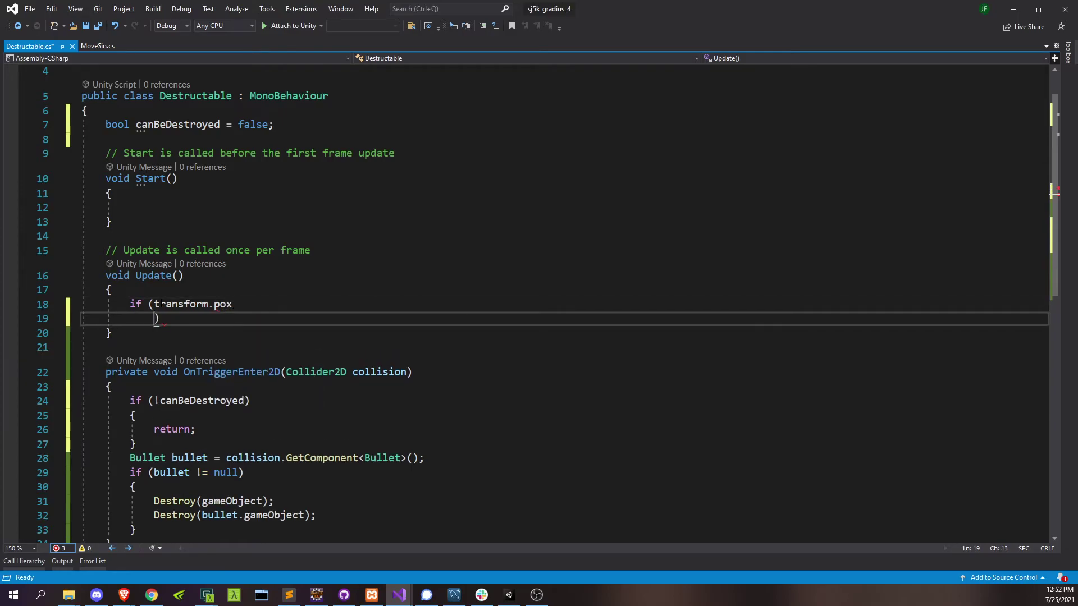
key(BackSpace)
key(BackSpace)
text(sition.x < )
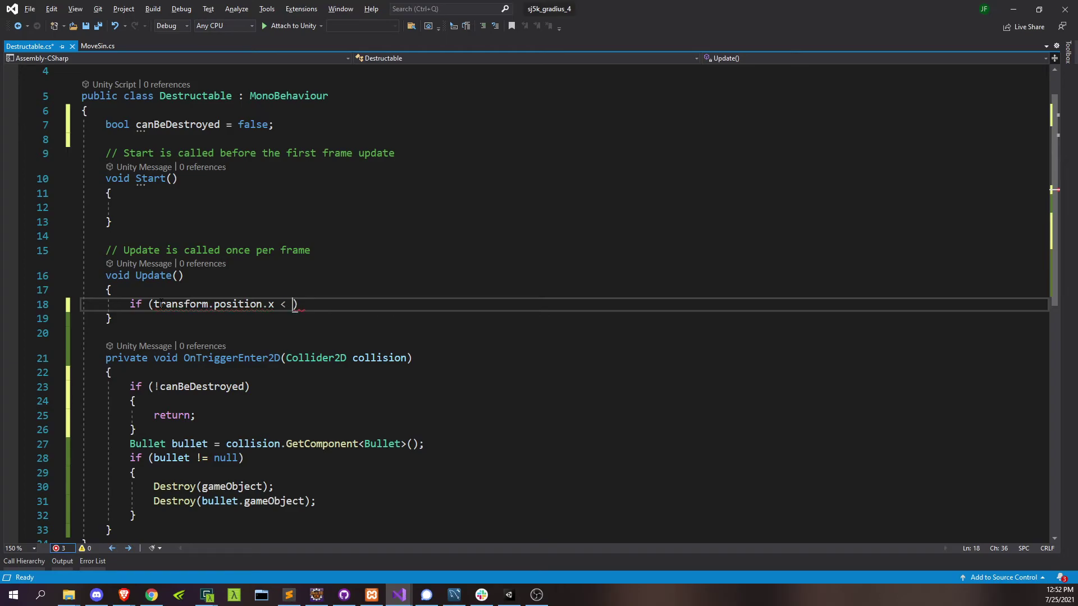
text(4.3f) {)
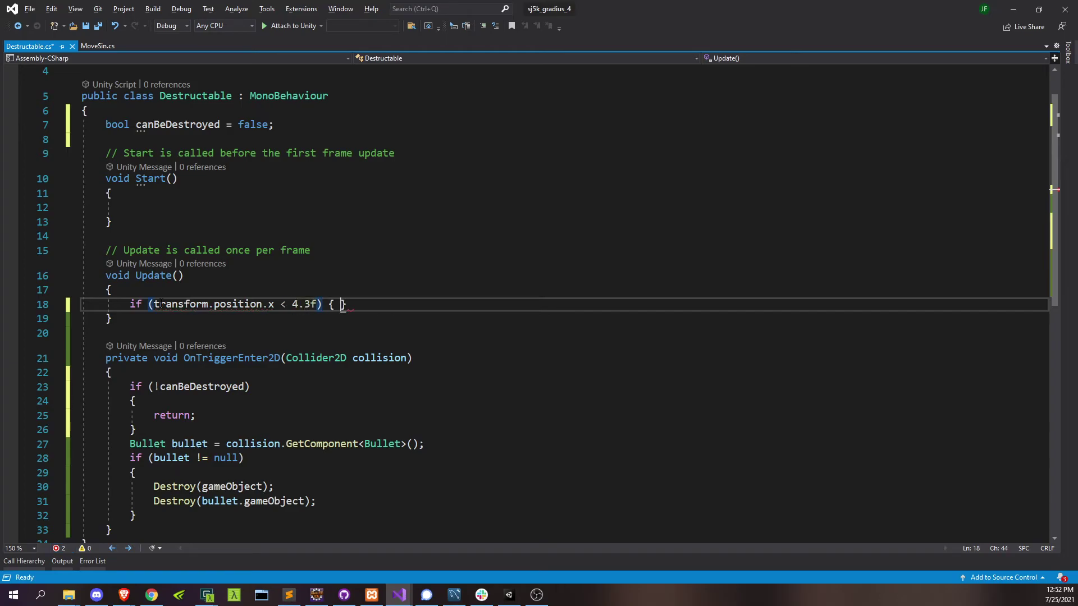
key(Return)
text(canBeDestroyed = true;)
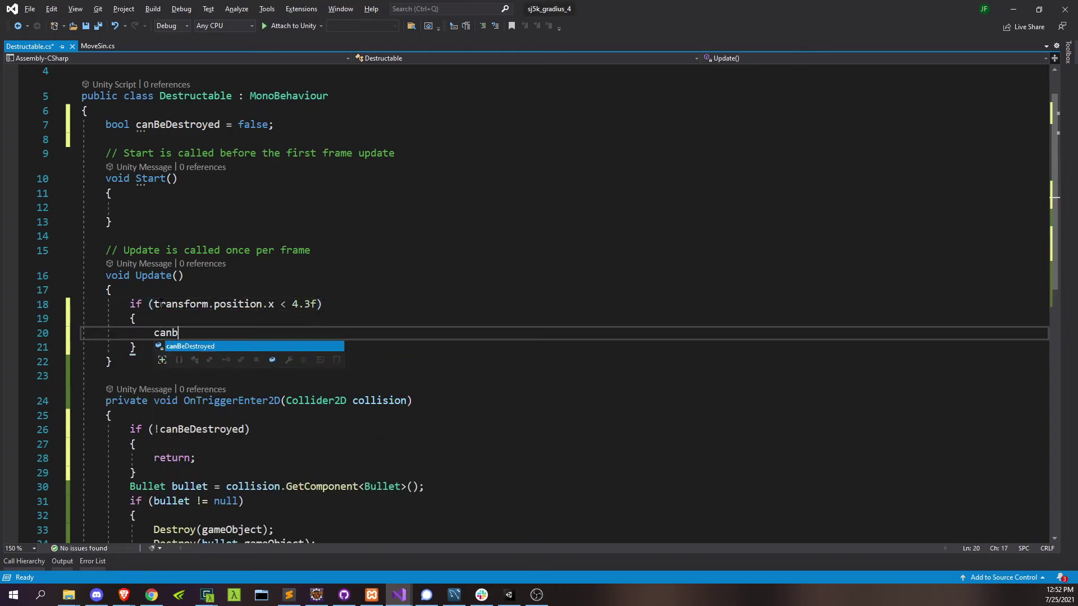
key(ctrl+s)
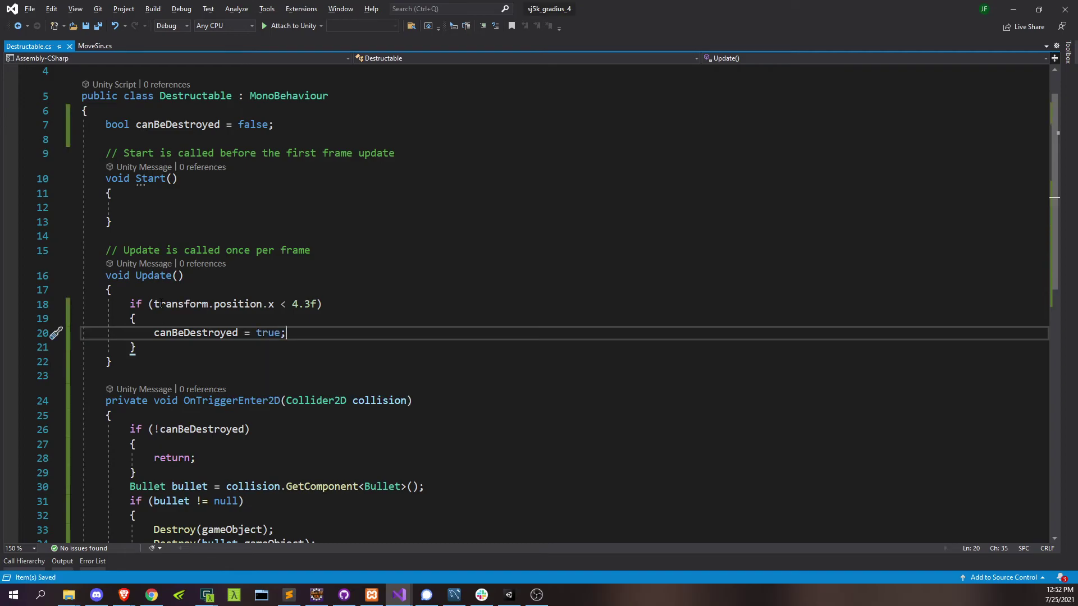
key(alt+Tab)
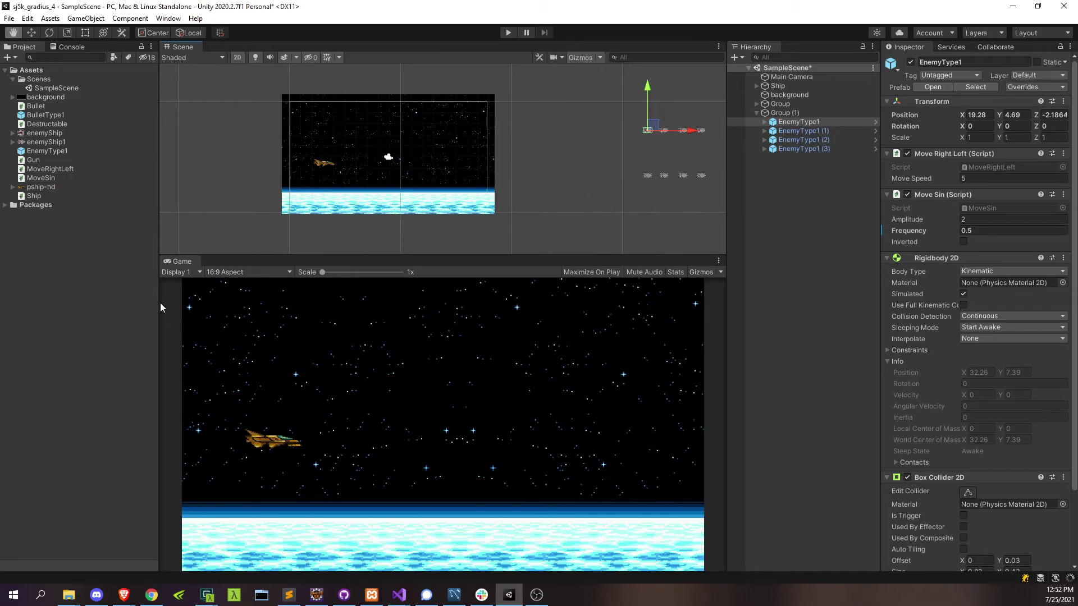
click(508, 32)
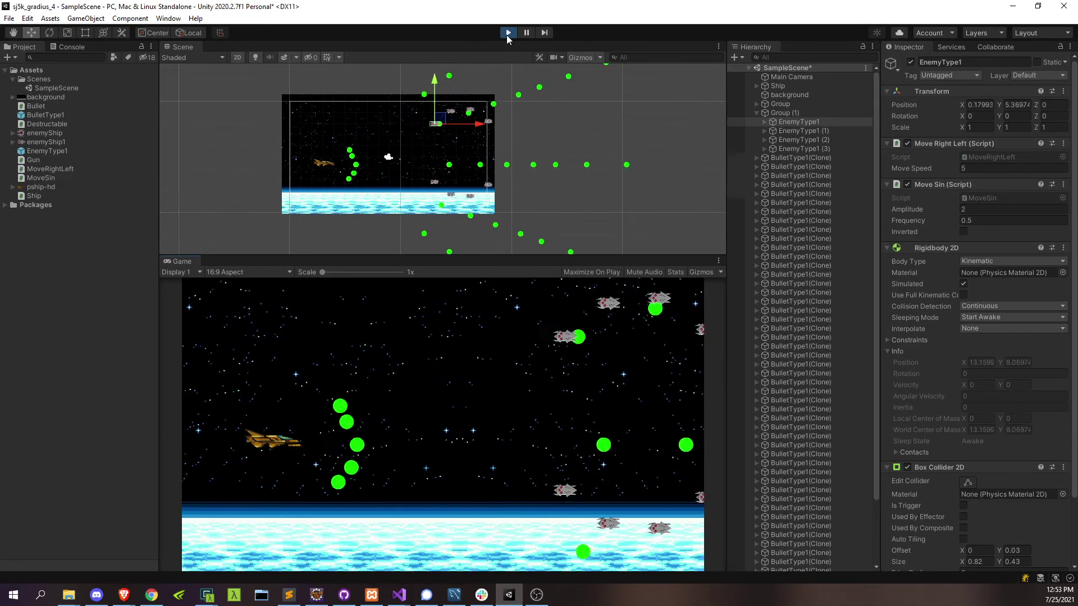
key(Right)
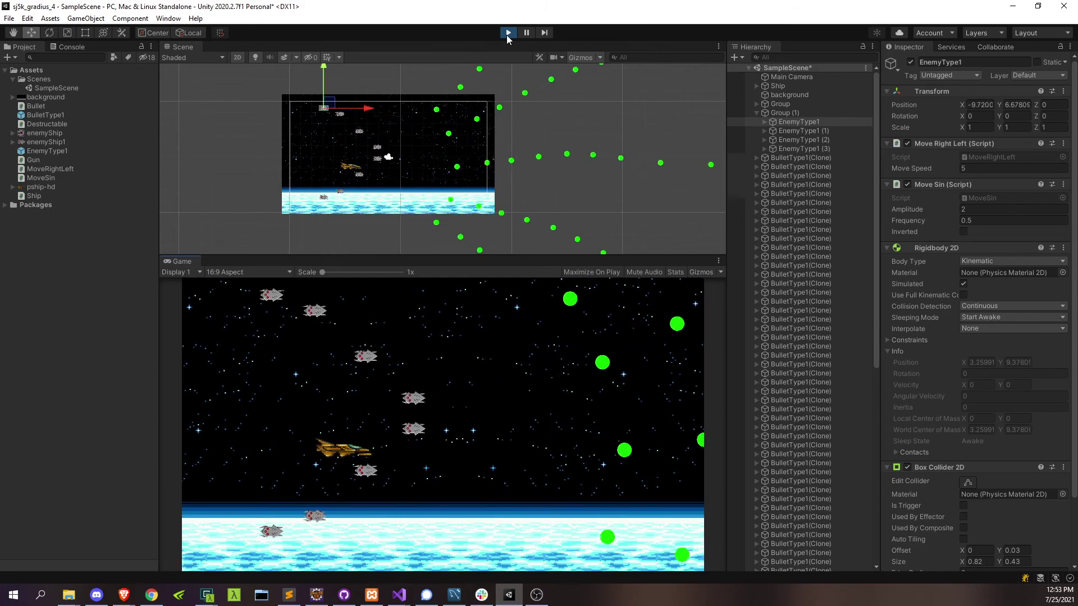
click(507, 33)
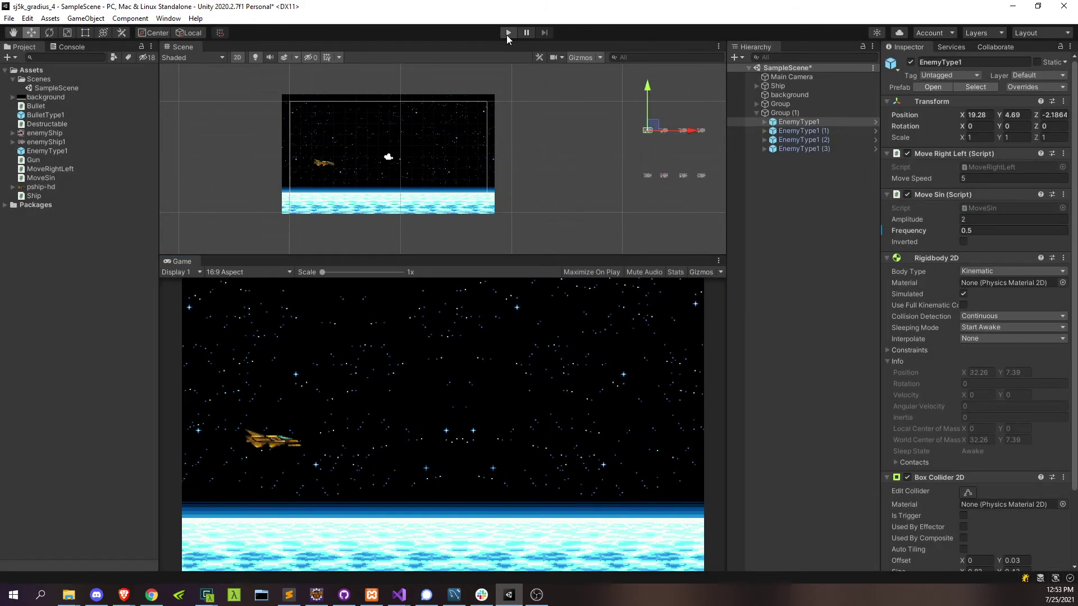
Drag EnemyType1 from Group (1) to the camera edge to read its X, undo, and select the 4.3 threshold
click(786, 113)
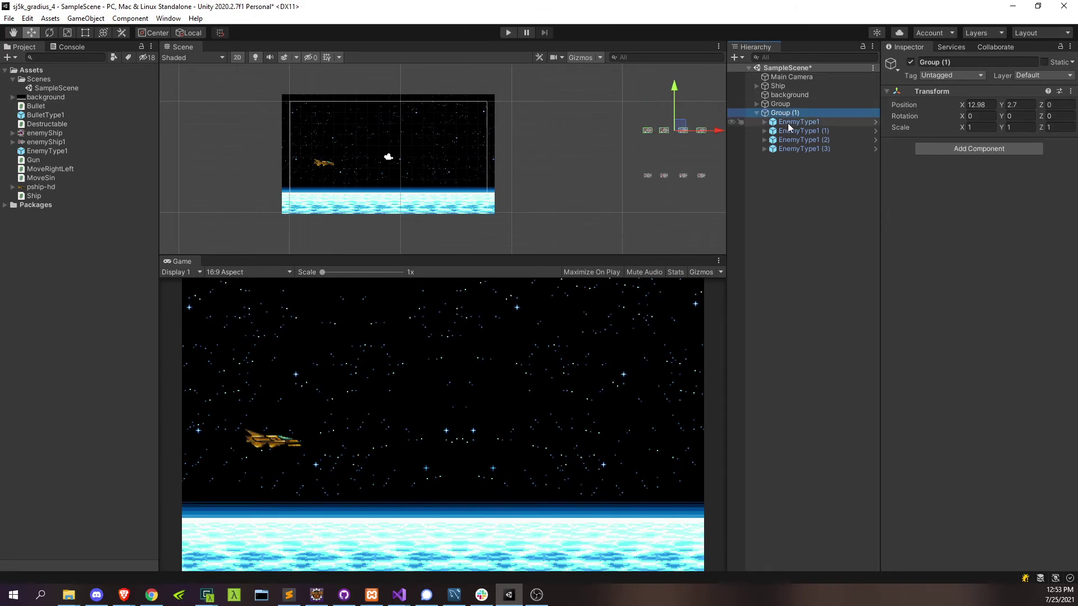
drag(787, 123, 772, 109)
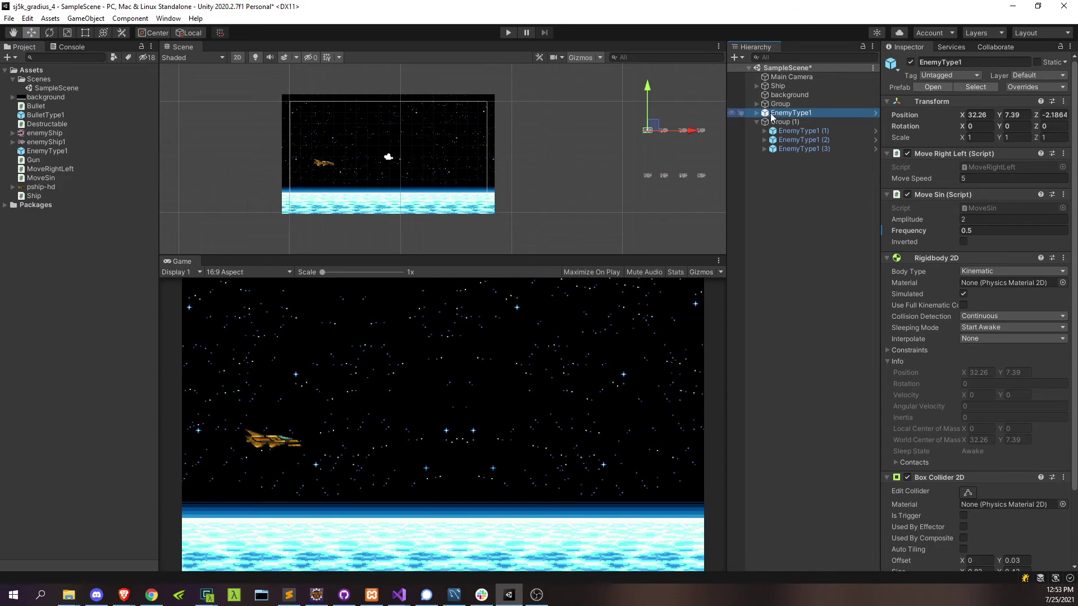
drag(647, 125, 490, 136)
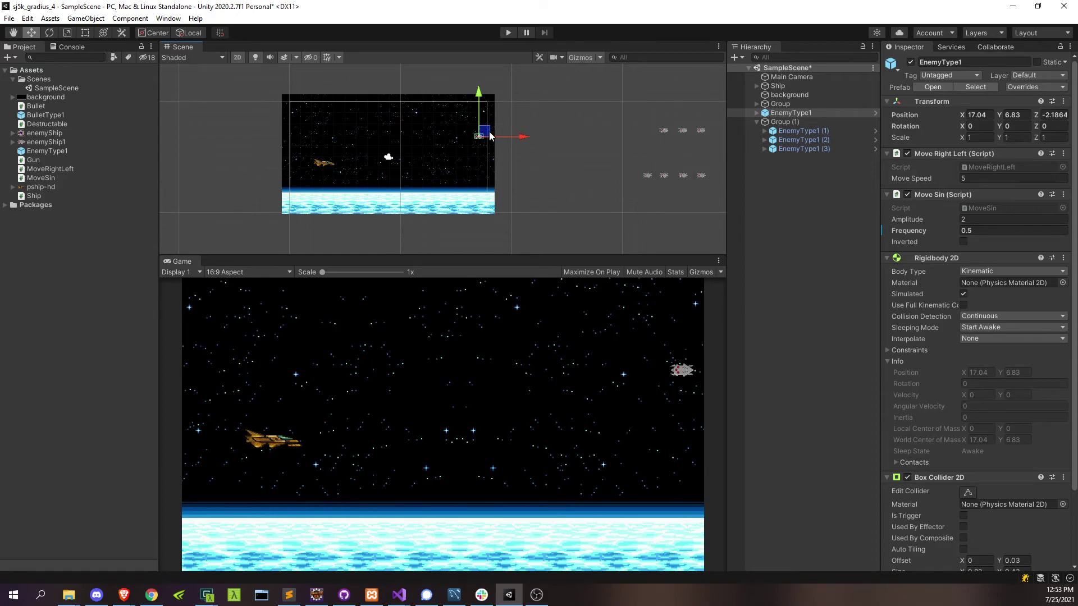
key(ctrl+z)
key(alt+Tab)
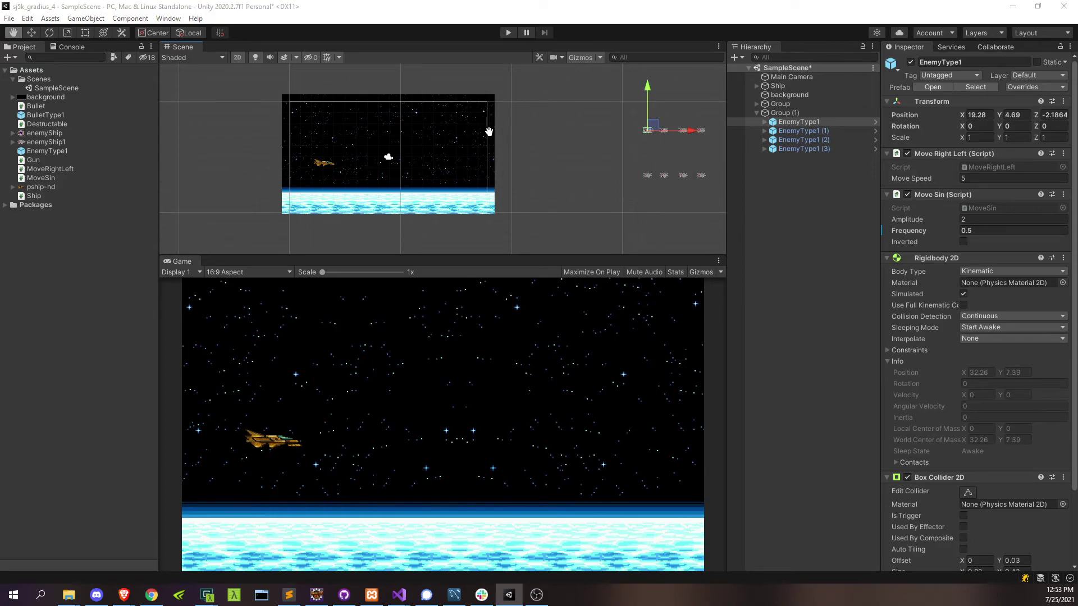
drag(291, 303, 318, 304)
Change the Update threshold from 4.3 to 17.0
text(17.0)
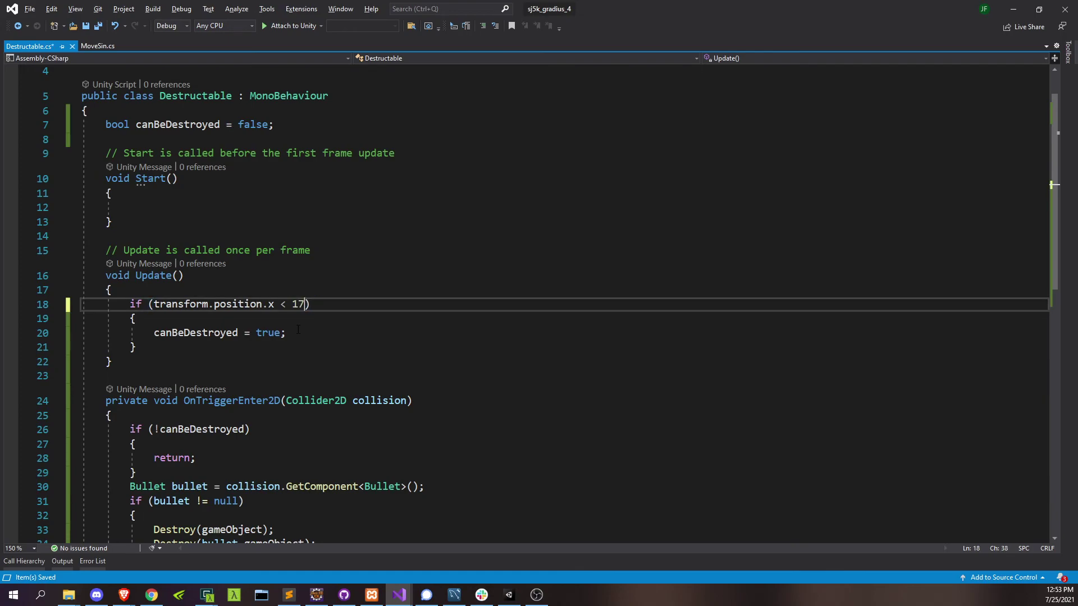
key(alt+Tab)
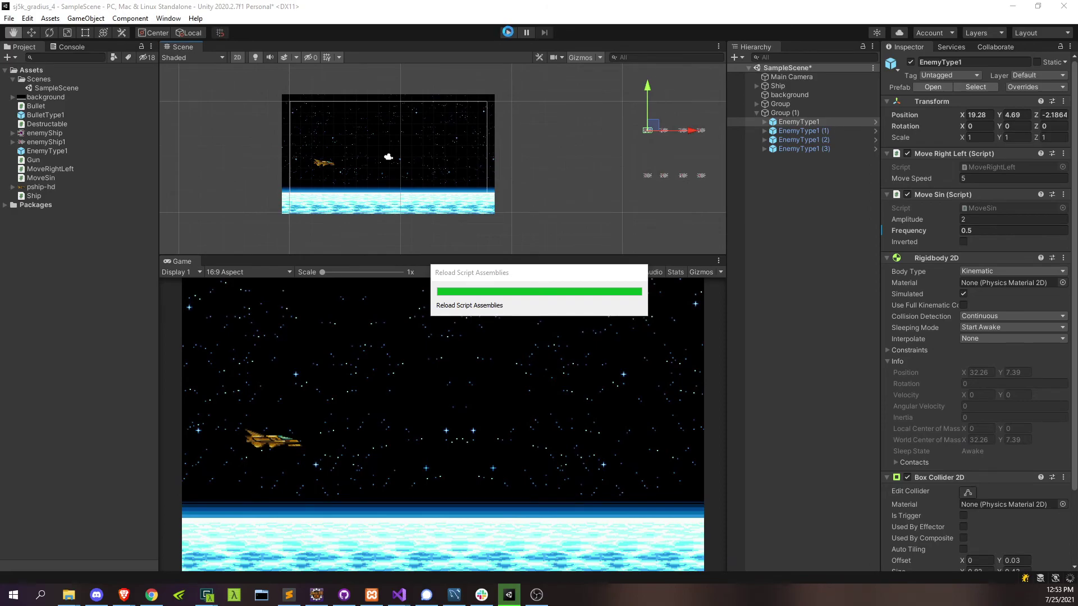
Play the game and steer the ship left and up to shoot the incoming enemies
click(507, 32)
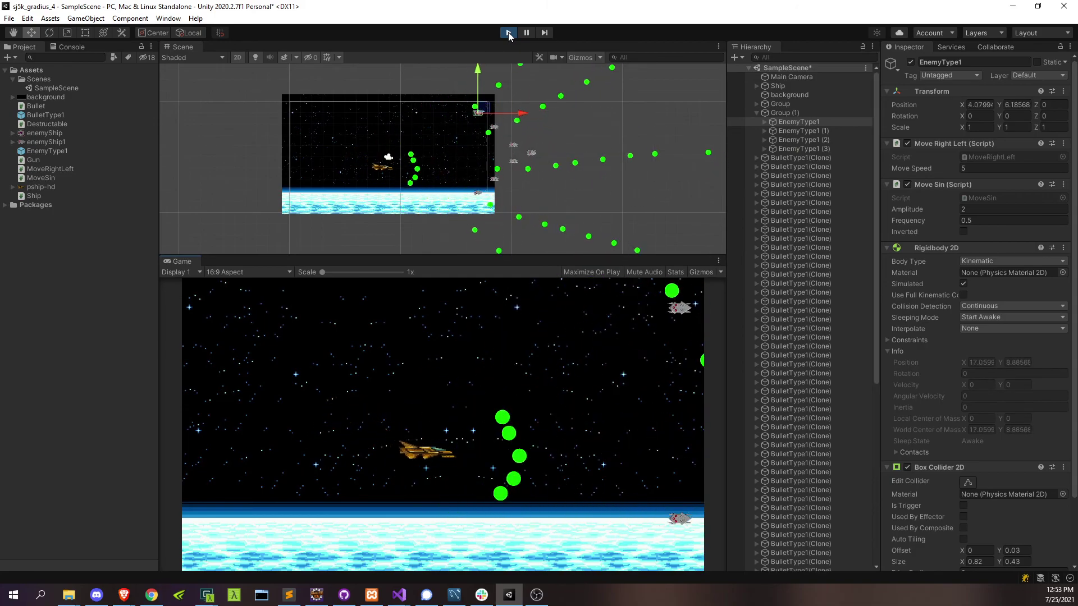
key(Left)
key(Up)
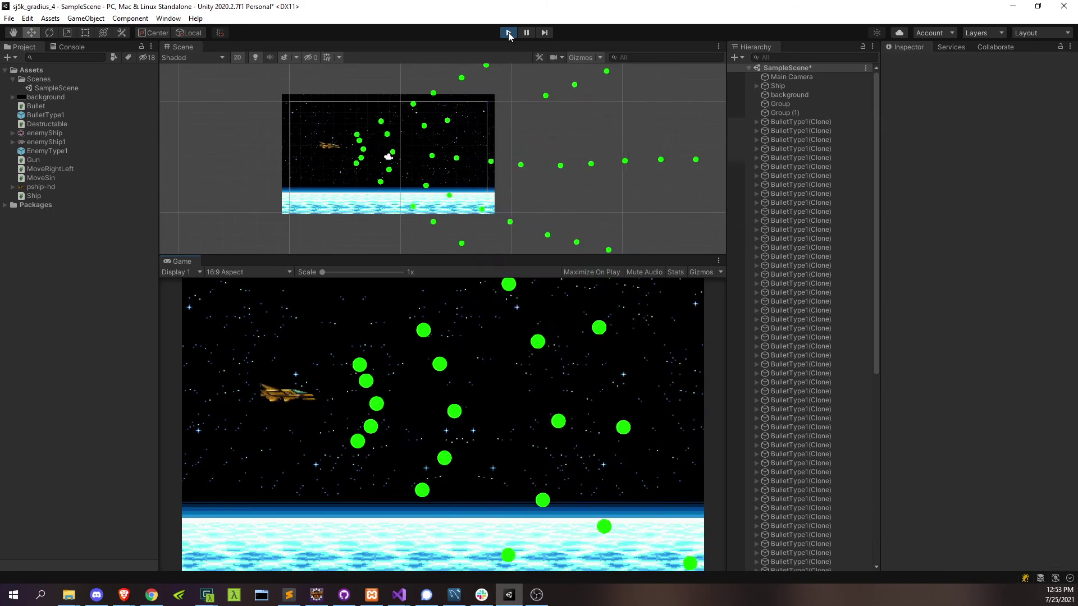